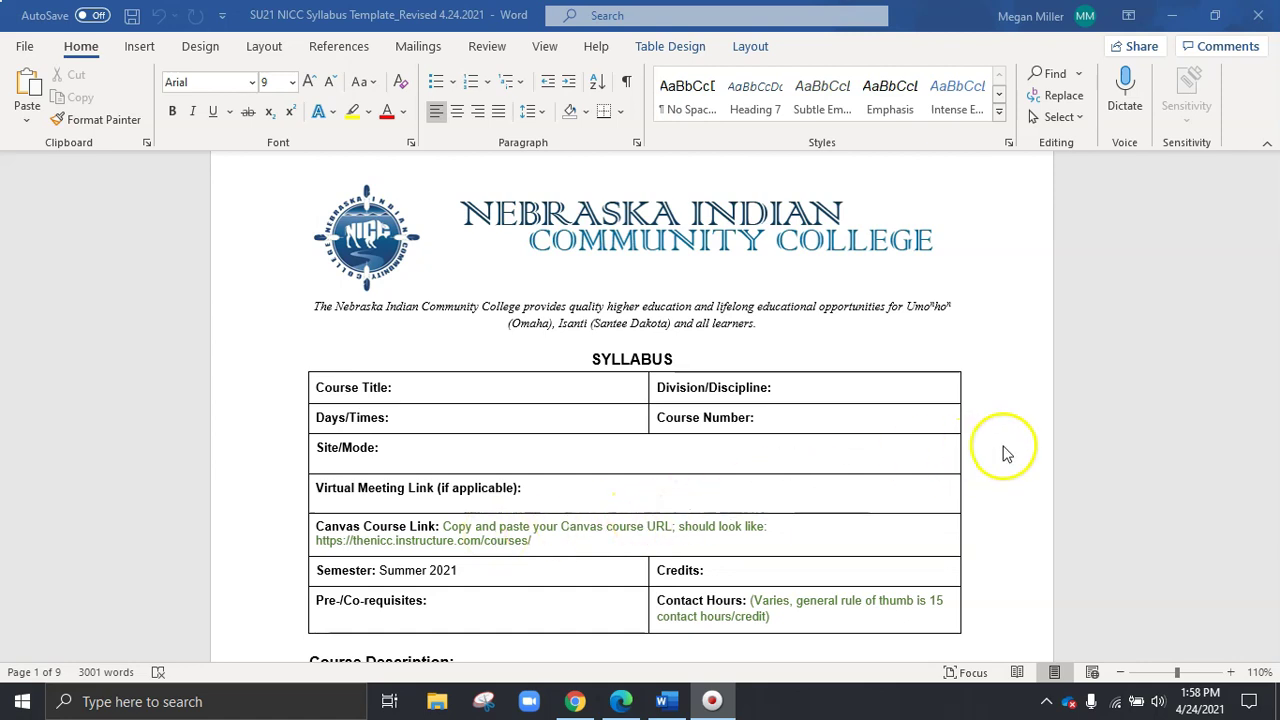
- Scroll past the Course Description's 2020-2021 College Catalog placeholder to the Required Textbook/Course Resources heading
scroll(1006, 465, "down", 1)
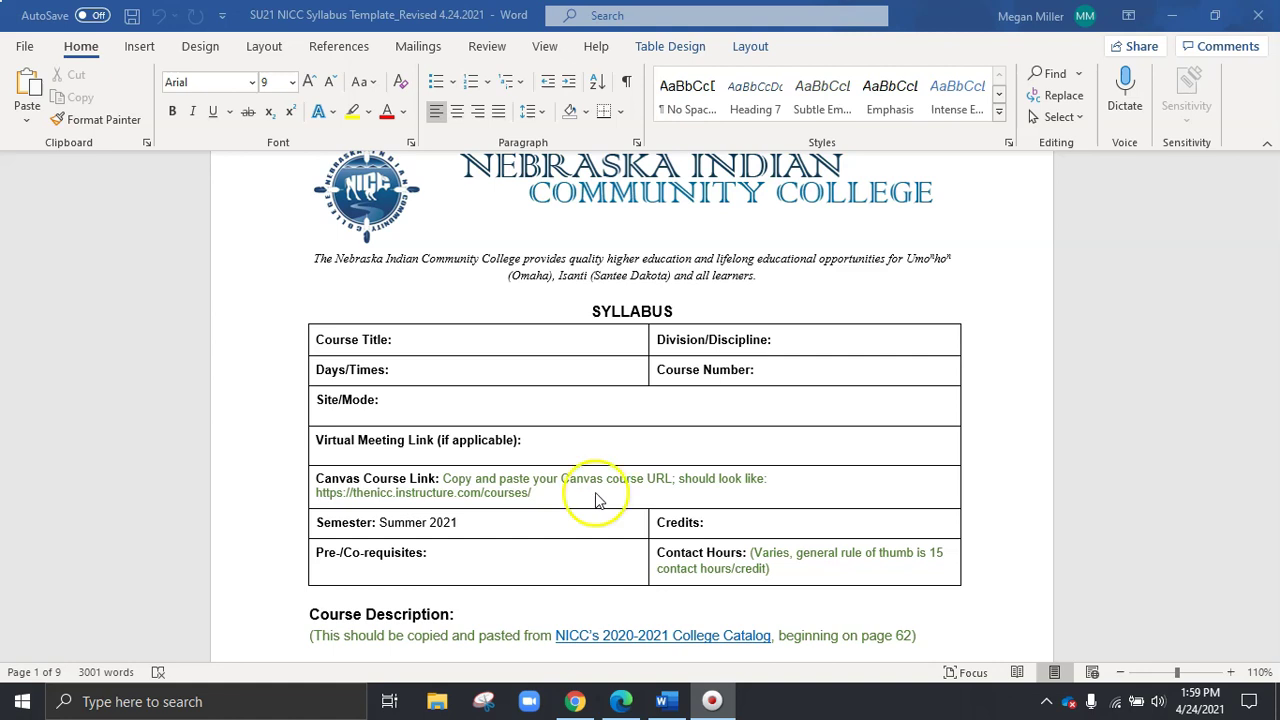
scroll(601, 503, "down", 1)
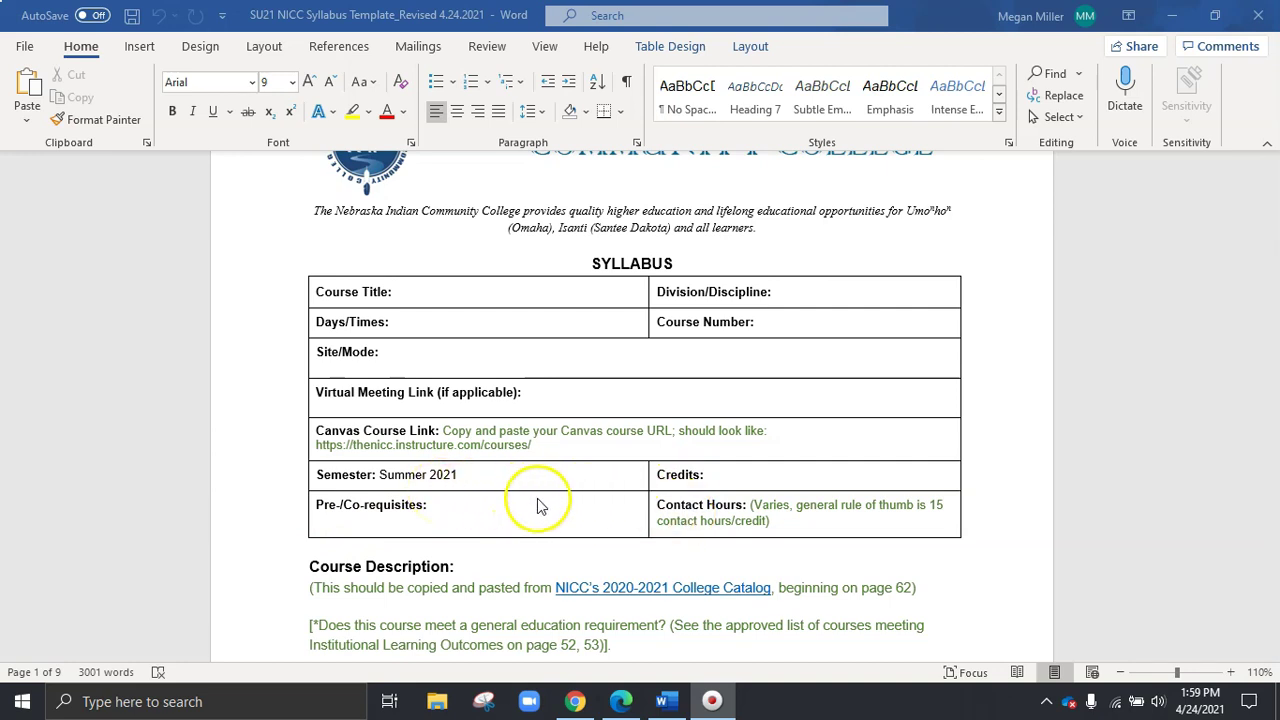
scroll(578, 513, "down", 4)
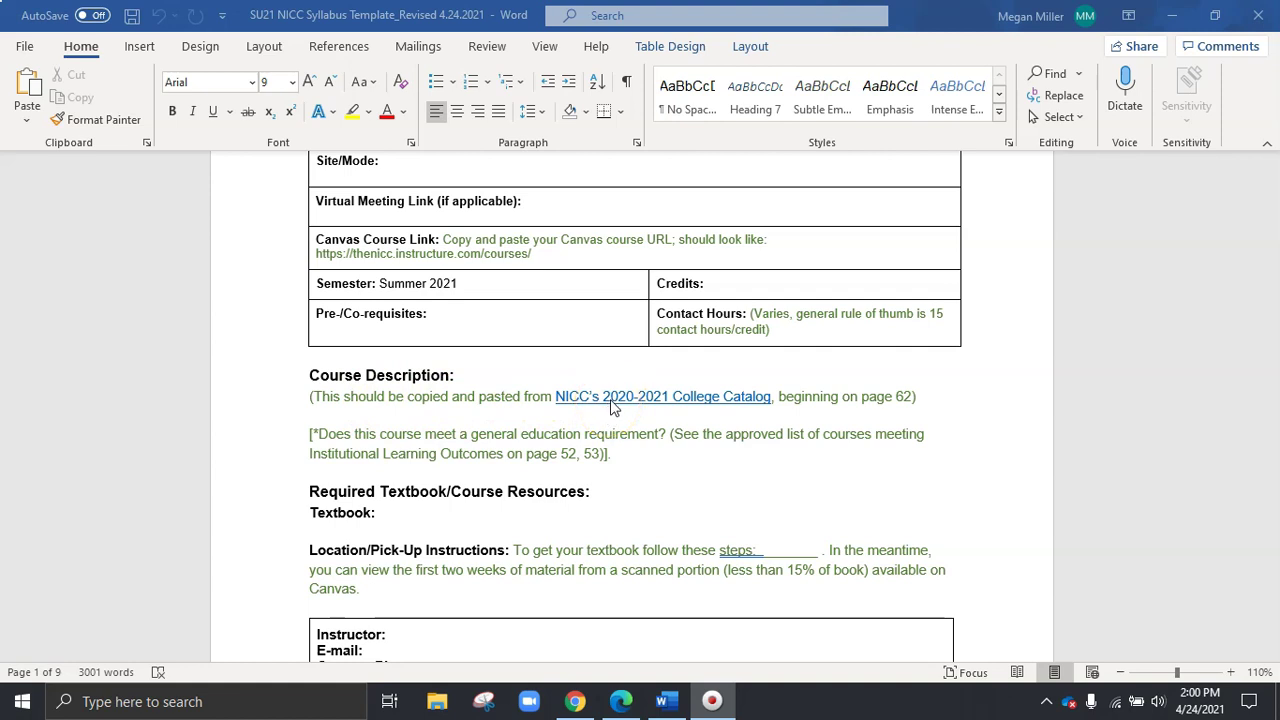
- Scroll down to the empty Textbook field, its pick-up instructions and the instructor contact box
left_click(610, 405)
left_click(497, 420)
scroll(716, 407, "down", 2)
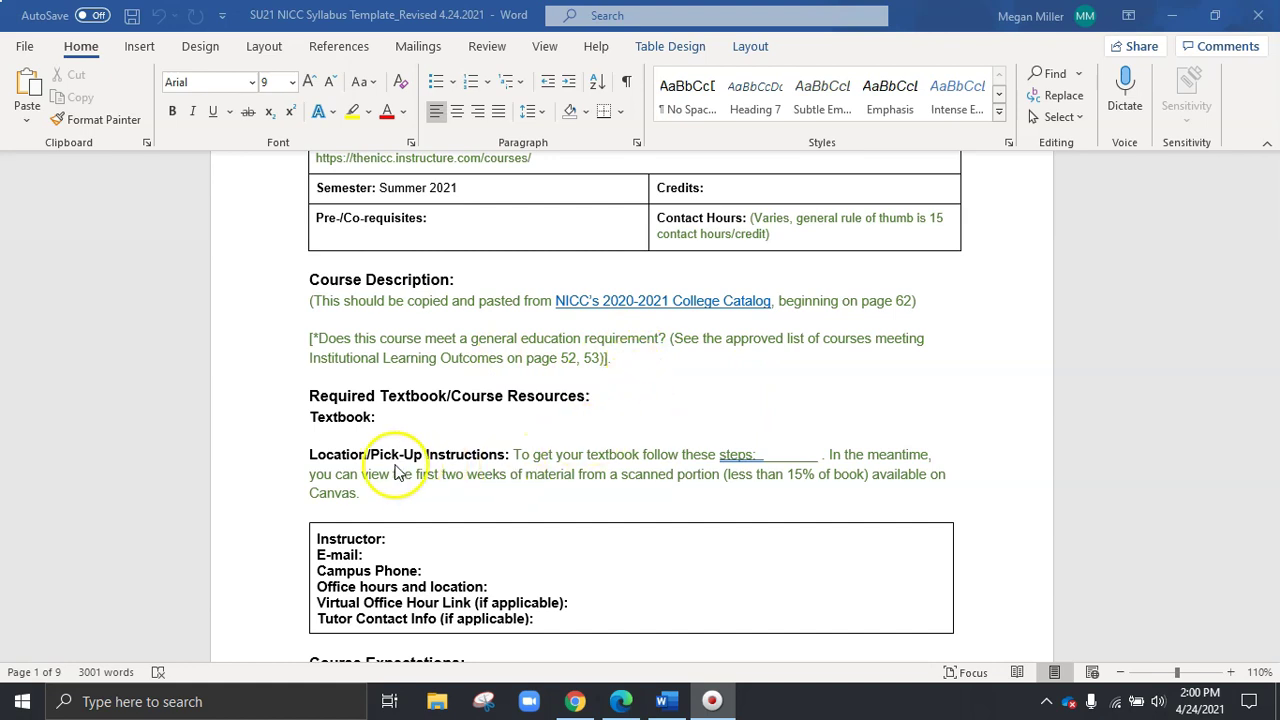
- Scroll past the blank Instructor, E-mail, Campus Phone and office-hours fields to Course Expectations at page 1's end
scroll(279, 472, "down", 1)
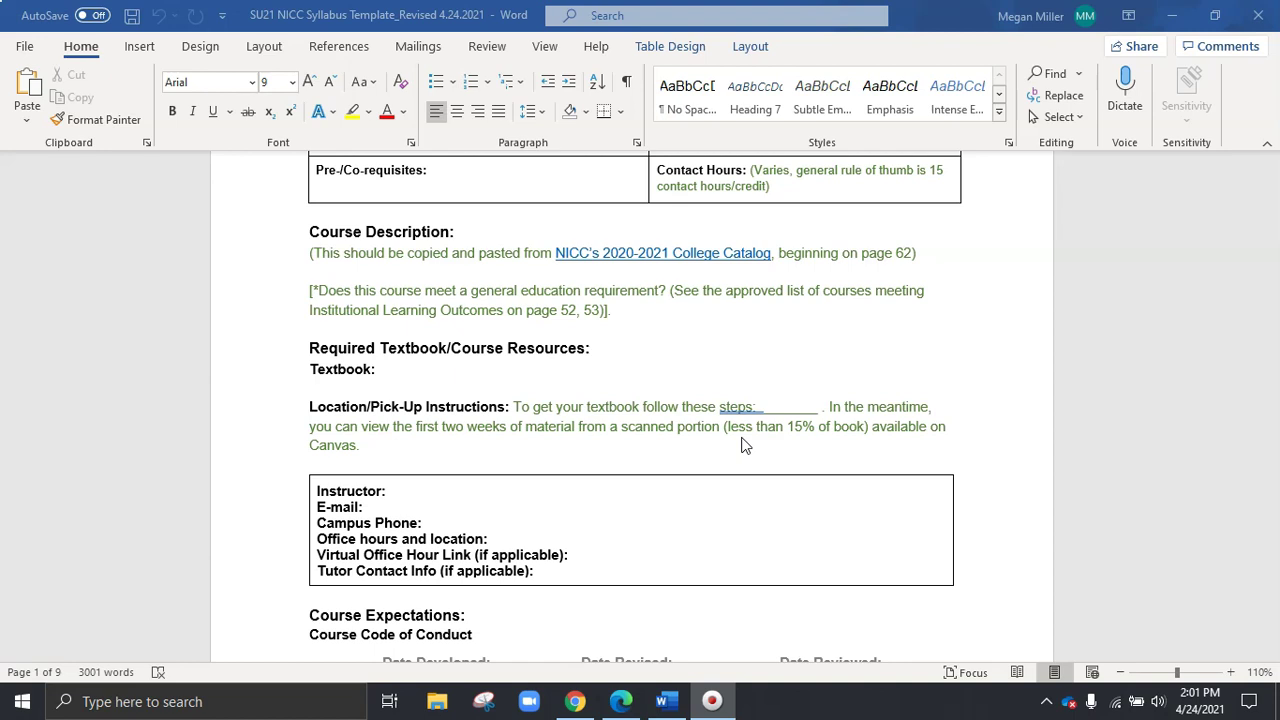
scroll(743, 443, "down", 2)
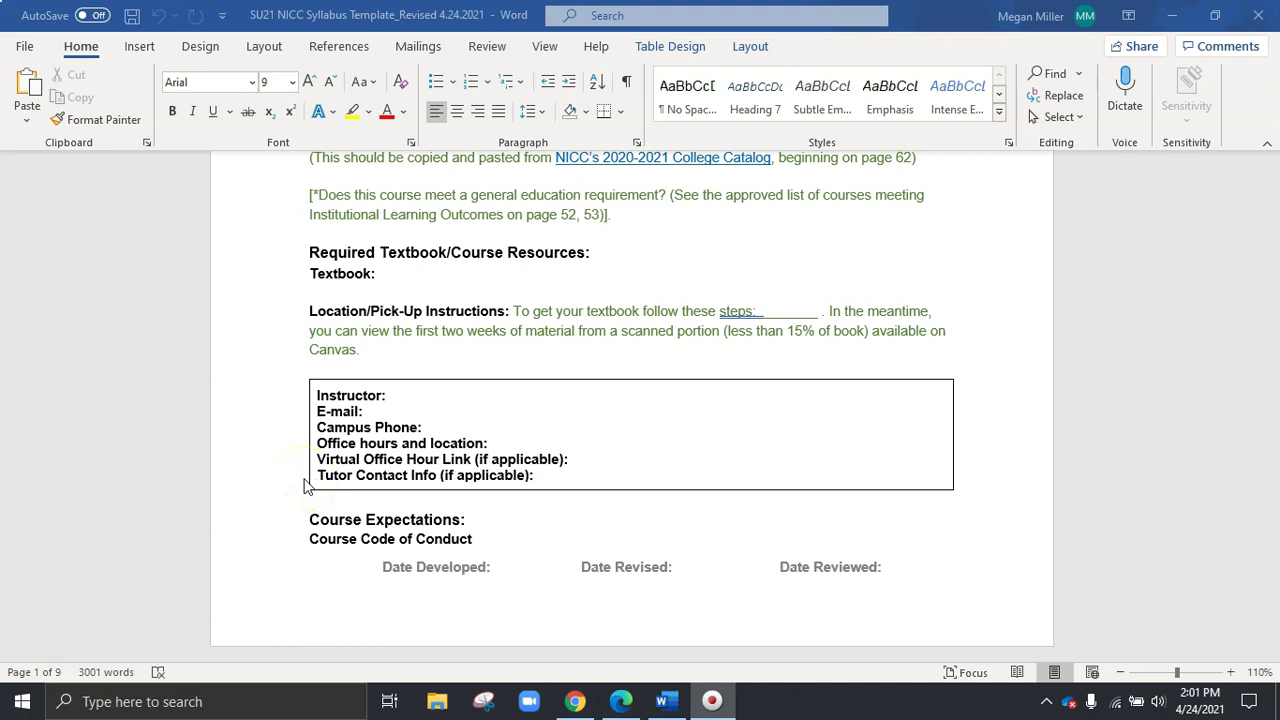
- Scroll onto page 2 to show the Outlook, Canvas, Teams and Word technology list and Minimal Time Expectation
scroll(307, 485, "down", 5)
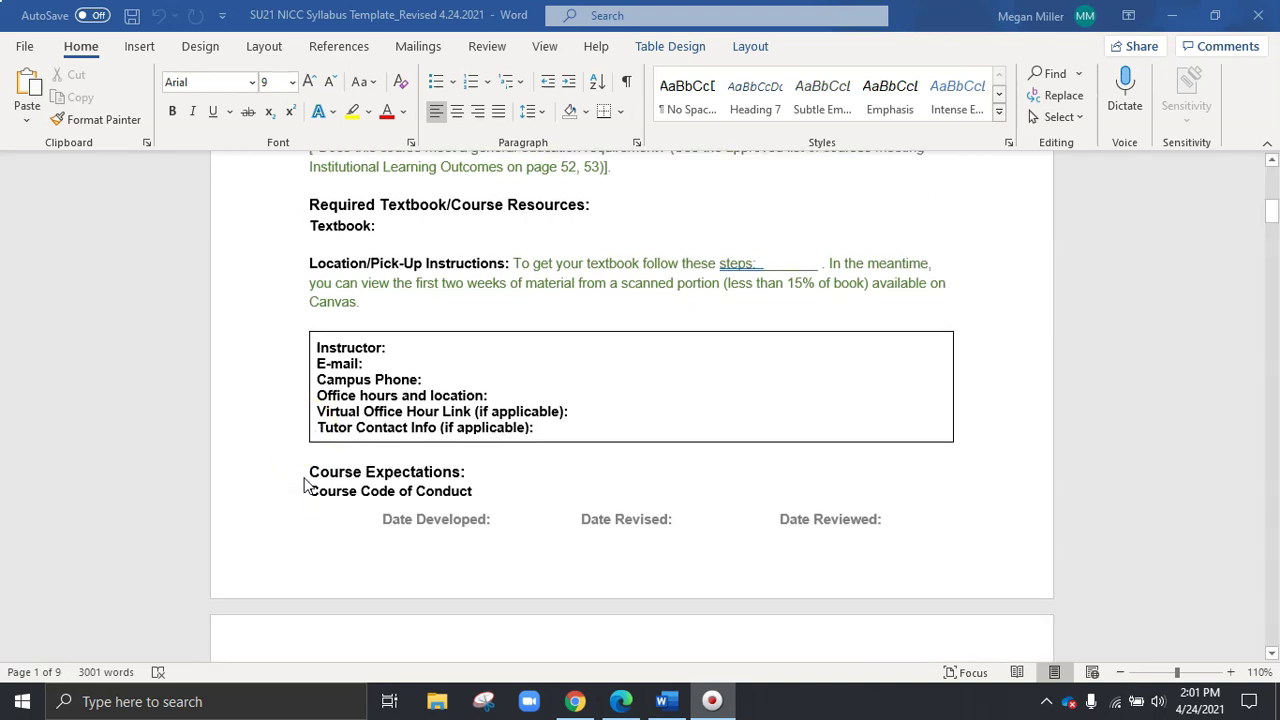
scroll(307, 485, "down", 2)
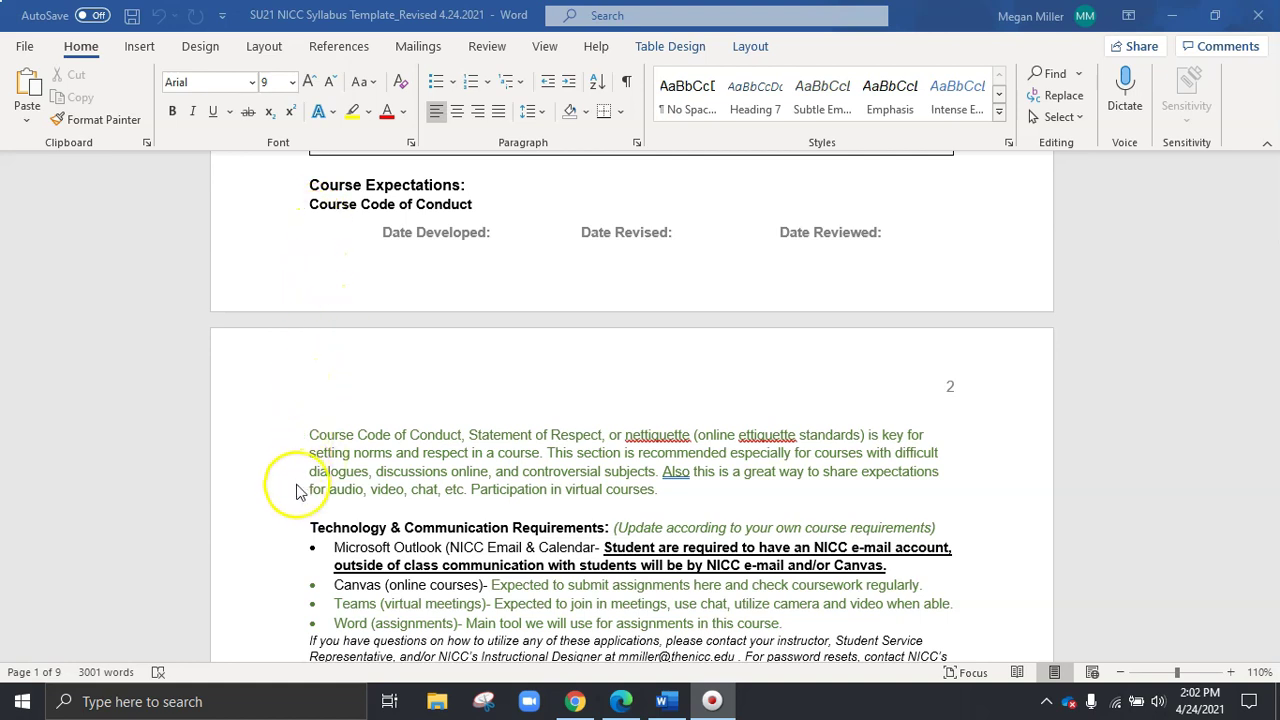
scroll(296, 490, "down", 1)
scroll(296, 490, "up", 1)
scroll(291, 492, "down", 3)
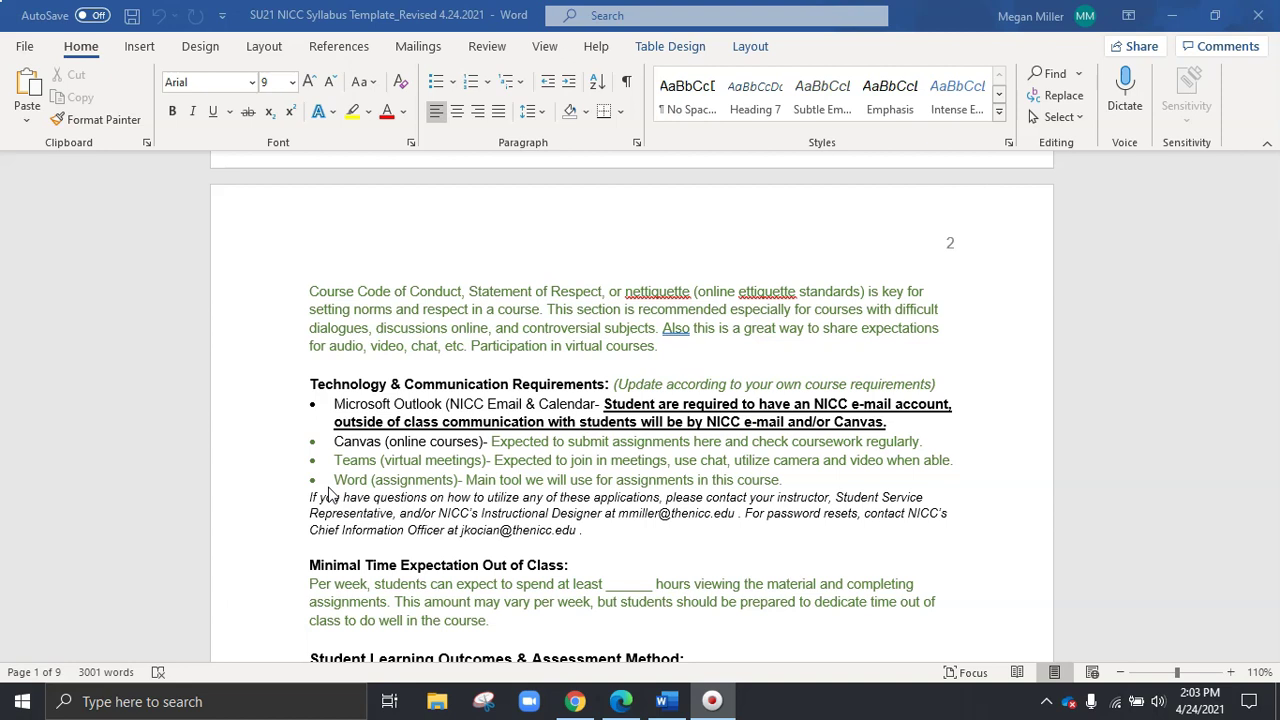
- Scroll below the blank weekly-hours paragraph to the Student Learning Outcomes & Assessment Method table
left_click(309, 521)
scroll(280, 535, "down", 2)
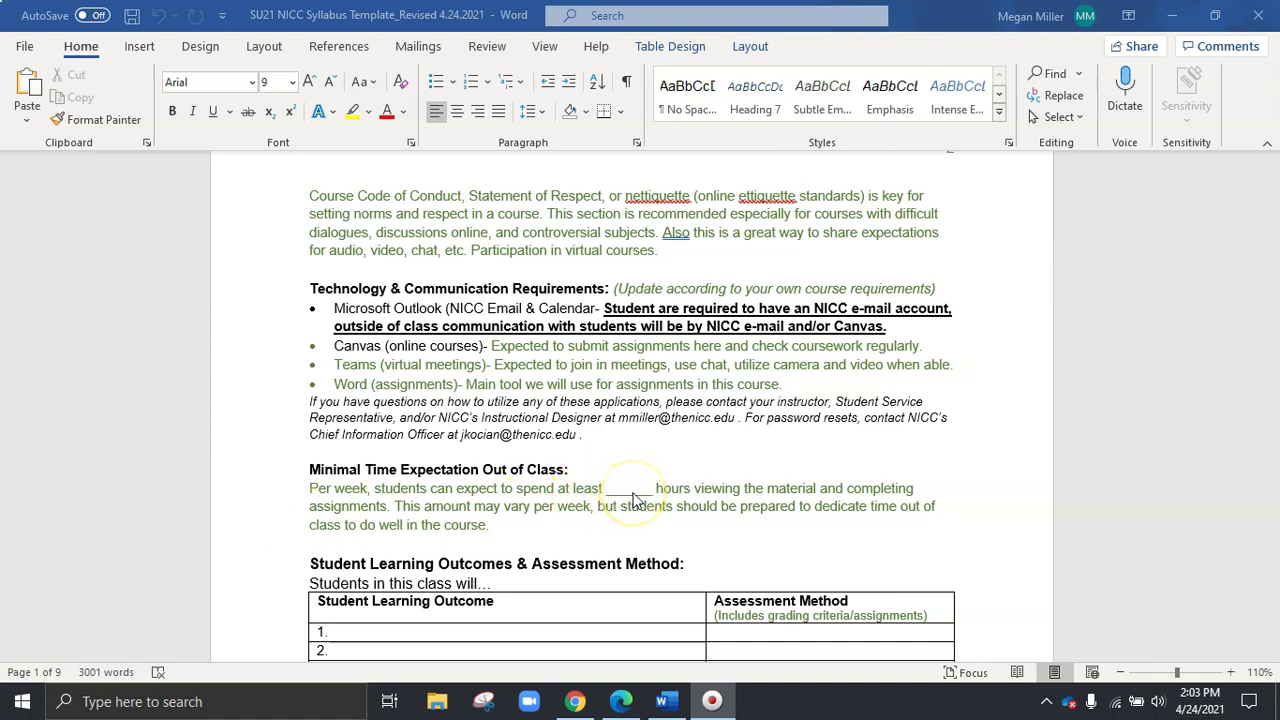
- Scroll to page 3's grading criteria table listing Attendance 15, Participation 10 and Midterm 20
scroll(300, 540, "down", 3)
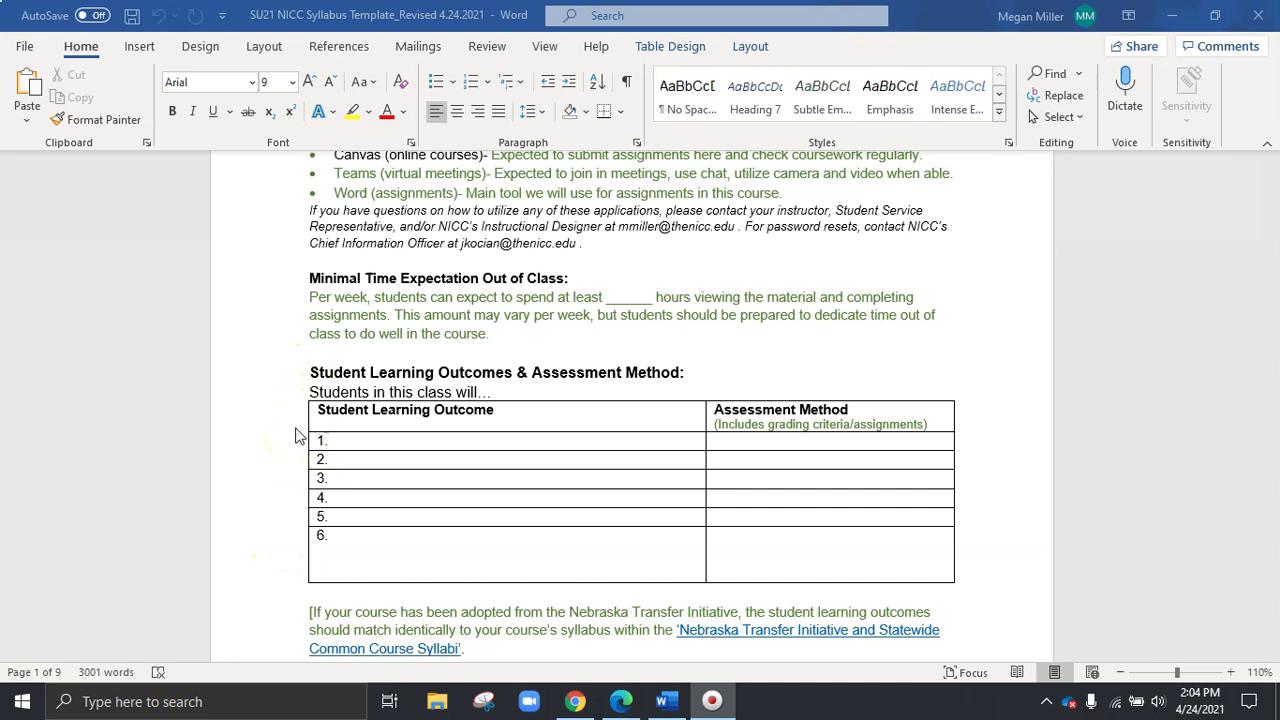
scroll(296, 436, "down", 1)
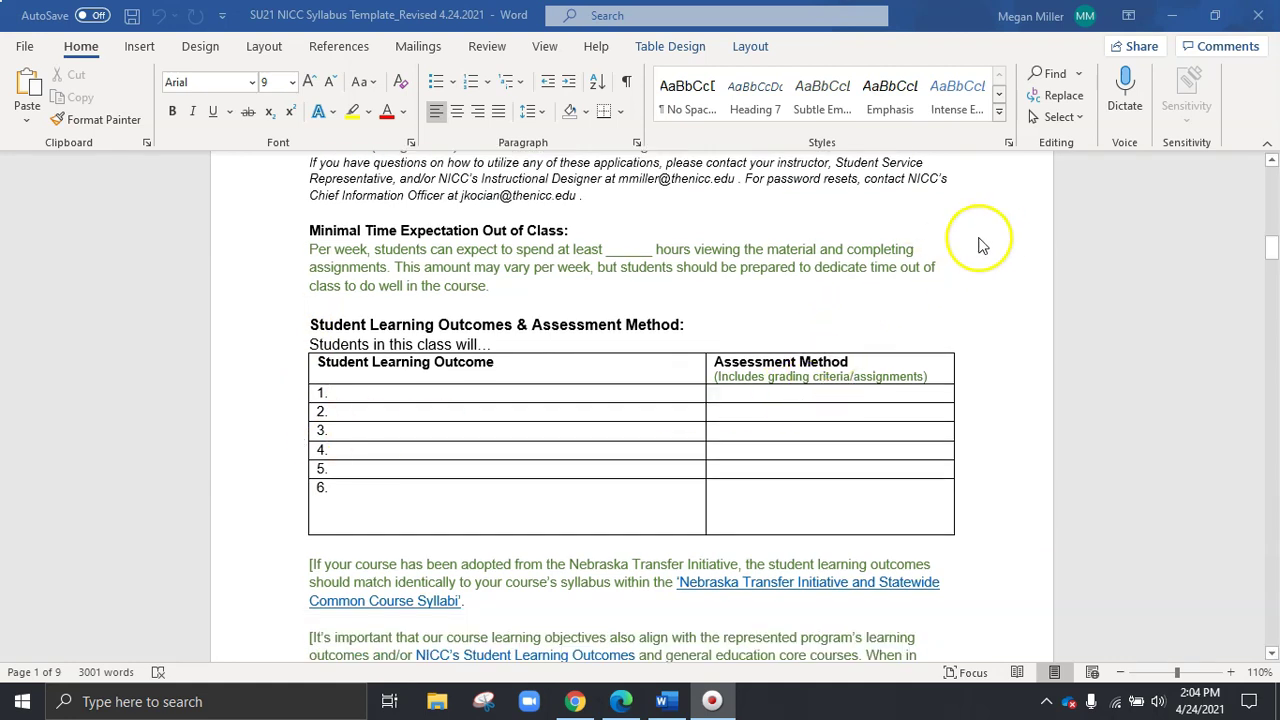
left_click_drag(1271, 247, 1271, 253)
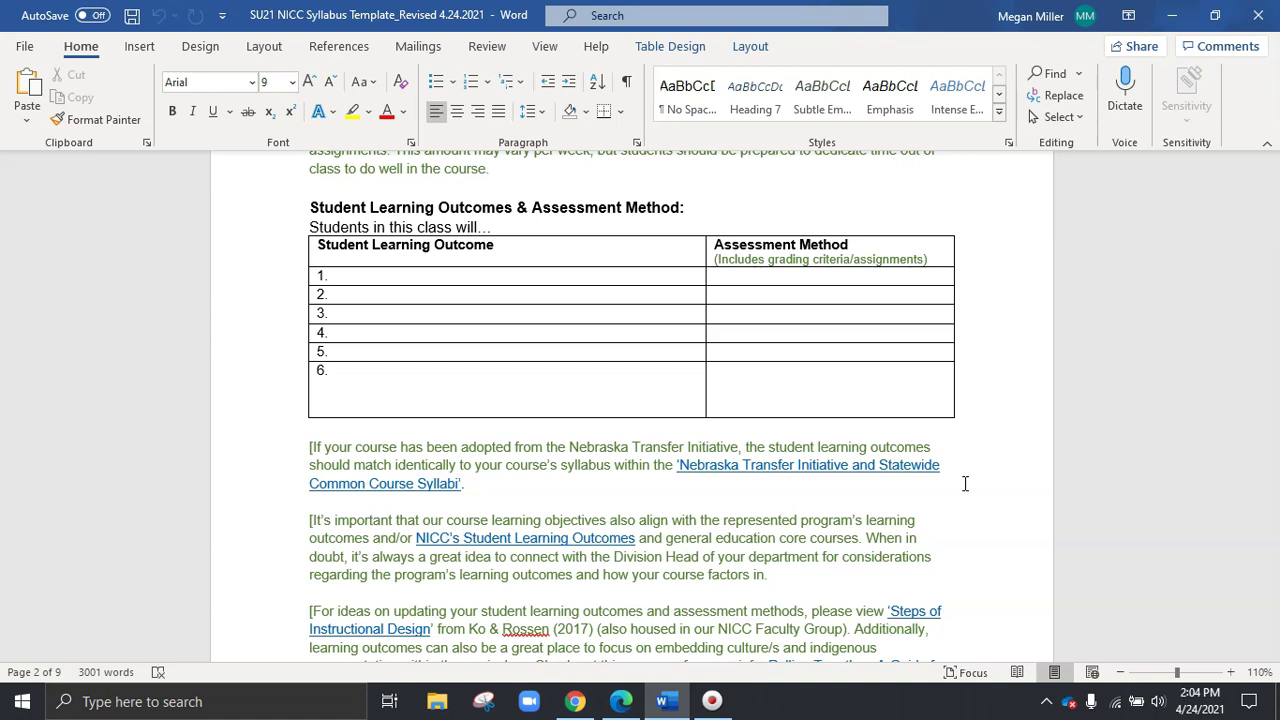
left_click(943, 465)
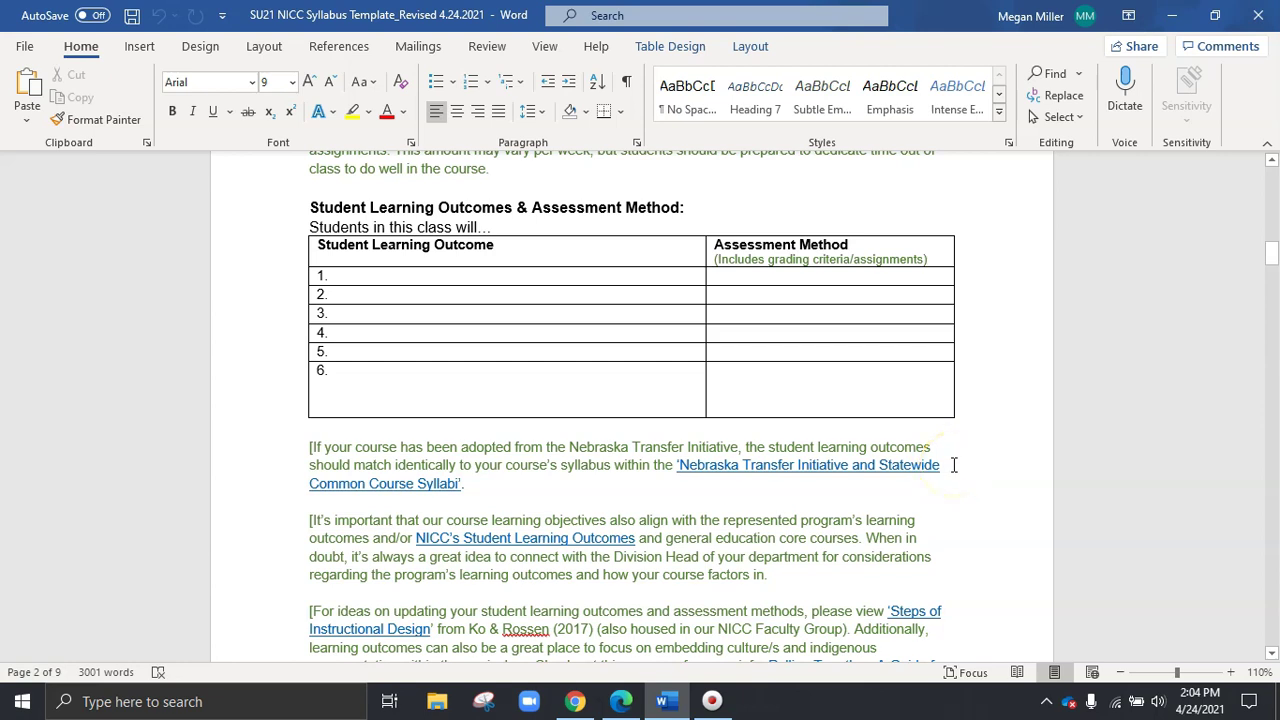
scroll(952, 466, "down", 1)
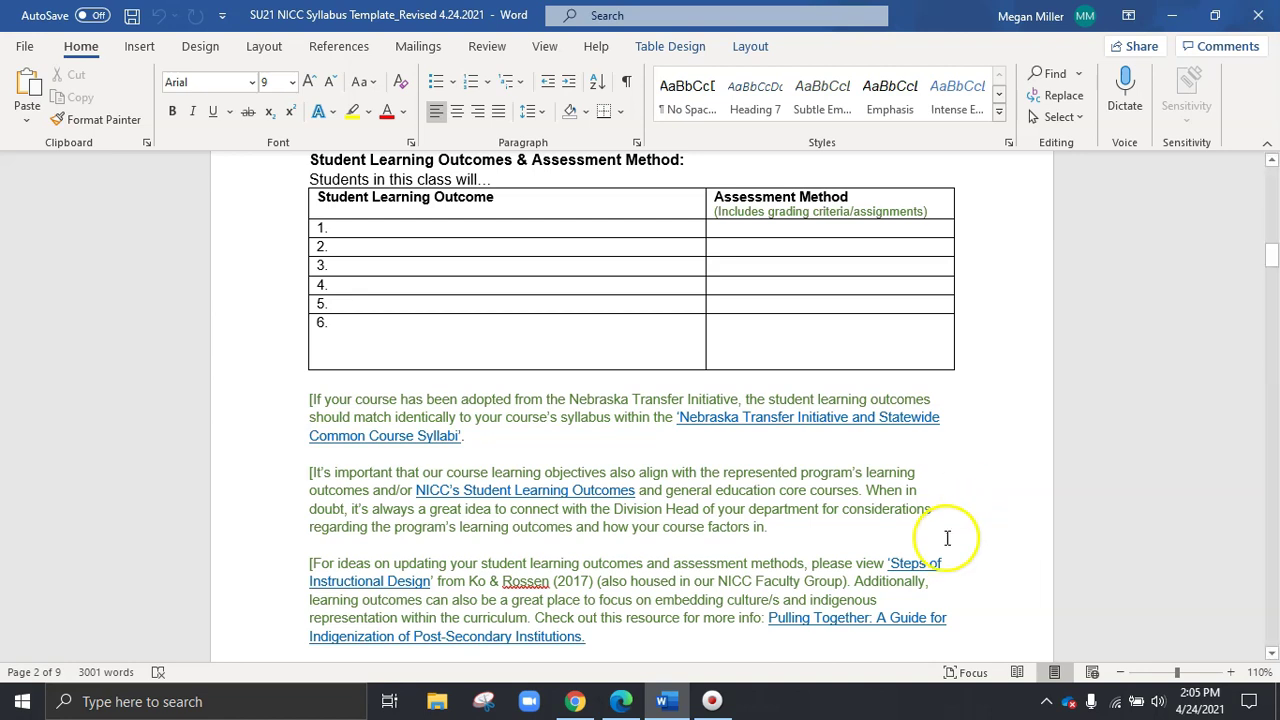
scroll(945, 557, "down", 1)
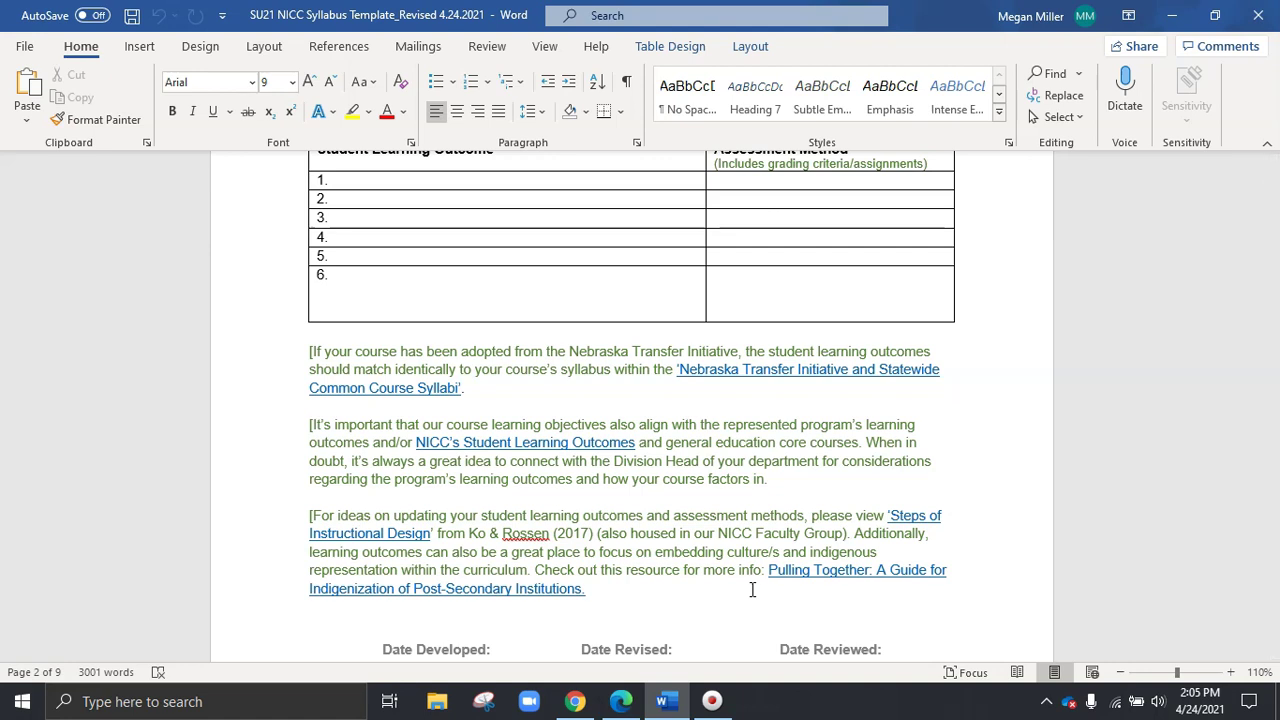
scroll(752, 590, "down", 1)
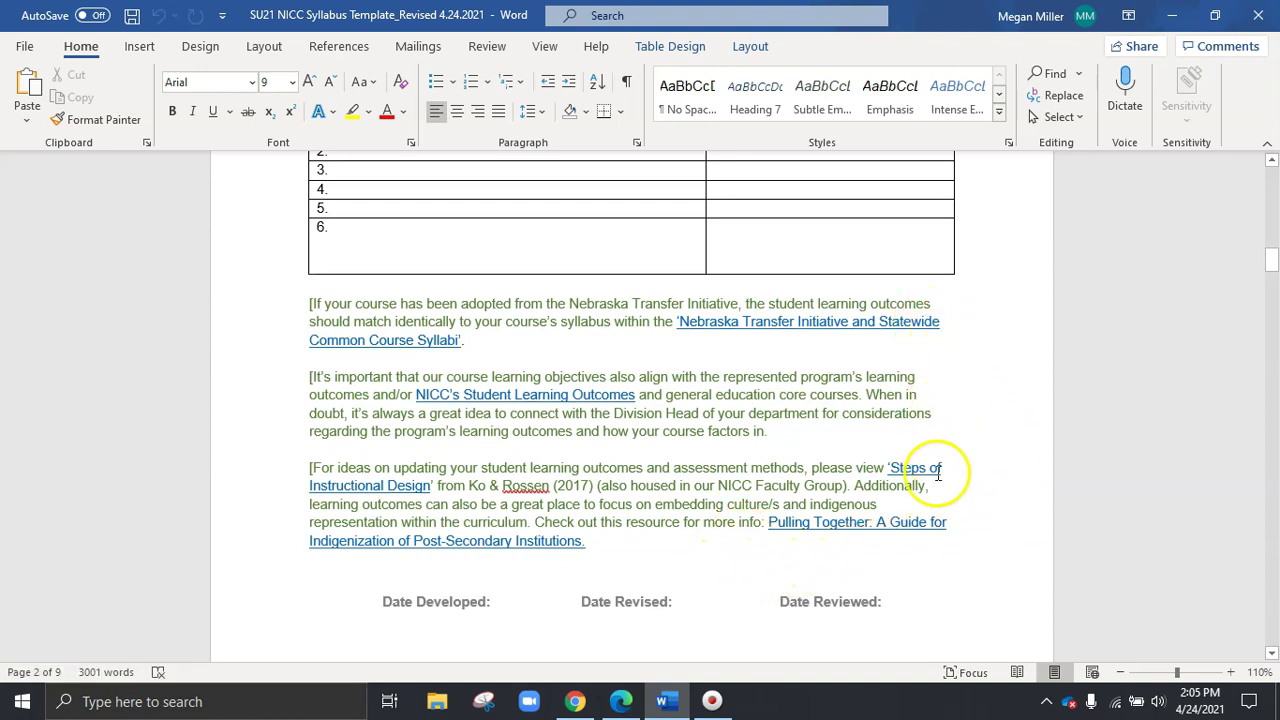
scroll(953, 537, "up", 3)
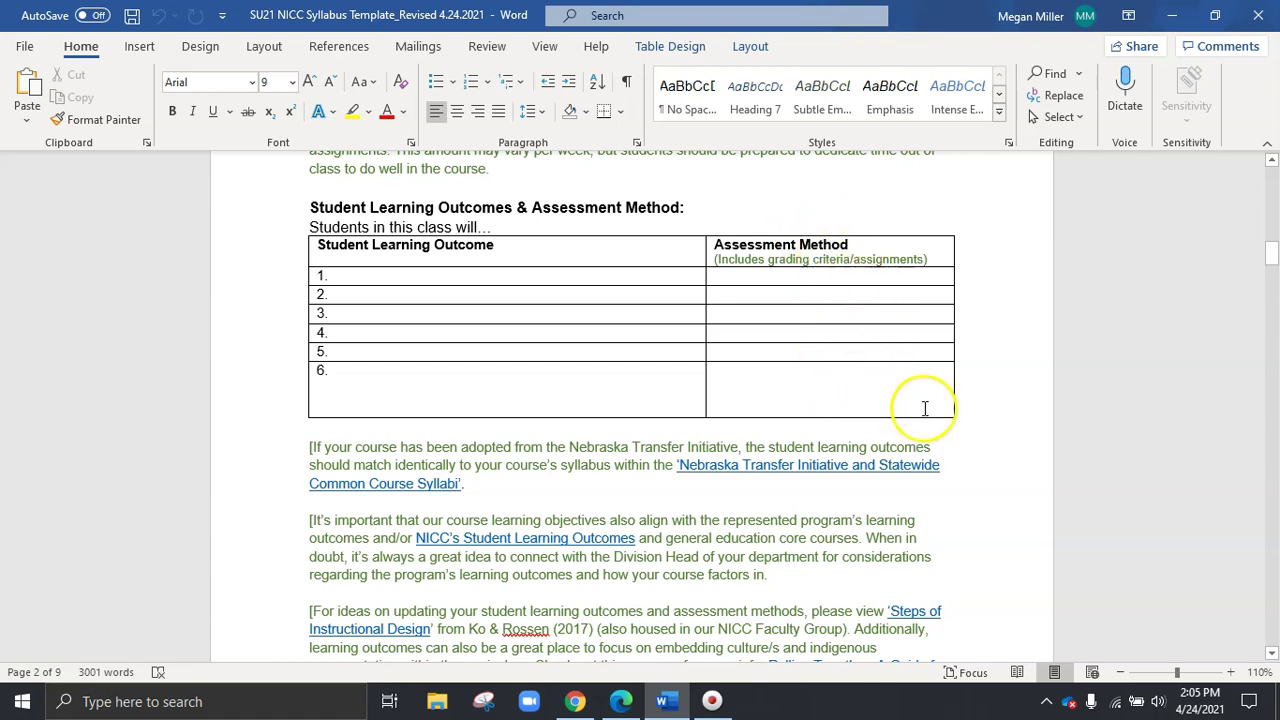
scroll(923, 409, "down", 3)
scroll(924, 408, "down", 4)
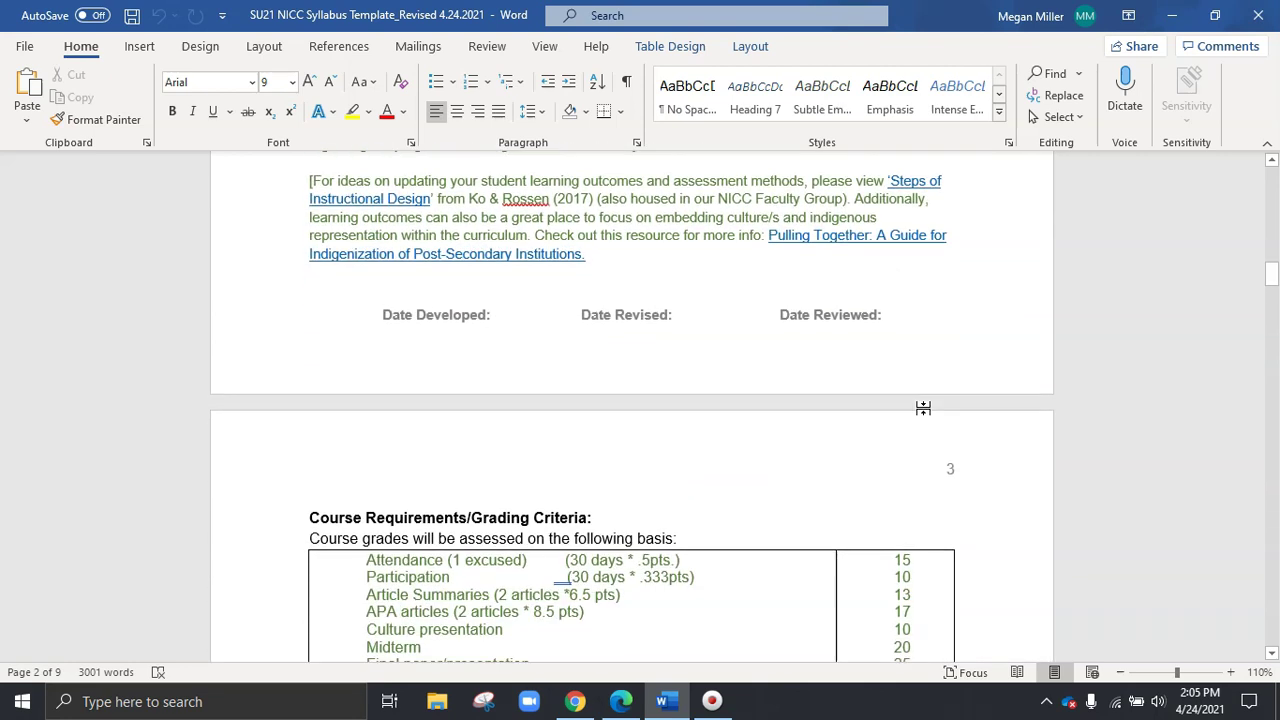
scroll(923, 408, "down", 3)
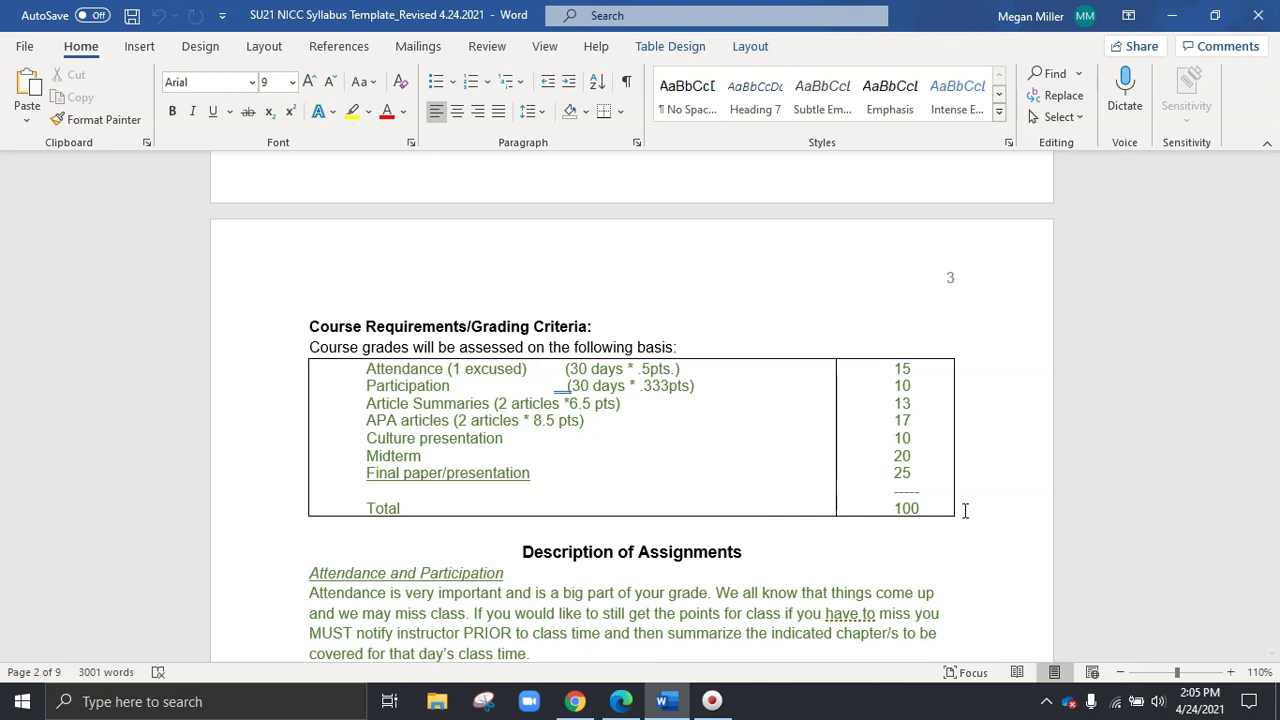
mouse_move(965, 510)
left_mouse_down()
mouse_move(974, 489)
mouse_move(959, 524)
left_mouse_up()
- Scroll past the assignment descriptions to the FINAL paper description and Course Late Work Policy heading on page 4
scroll(971, 497, "down", 3)
scroll(971, 497, "down", 4)
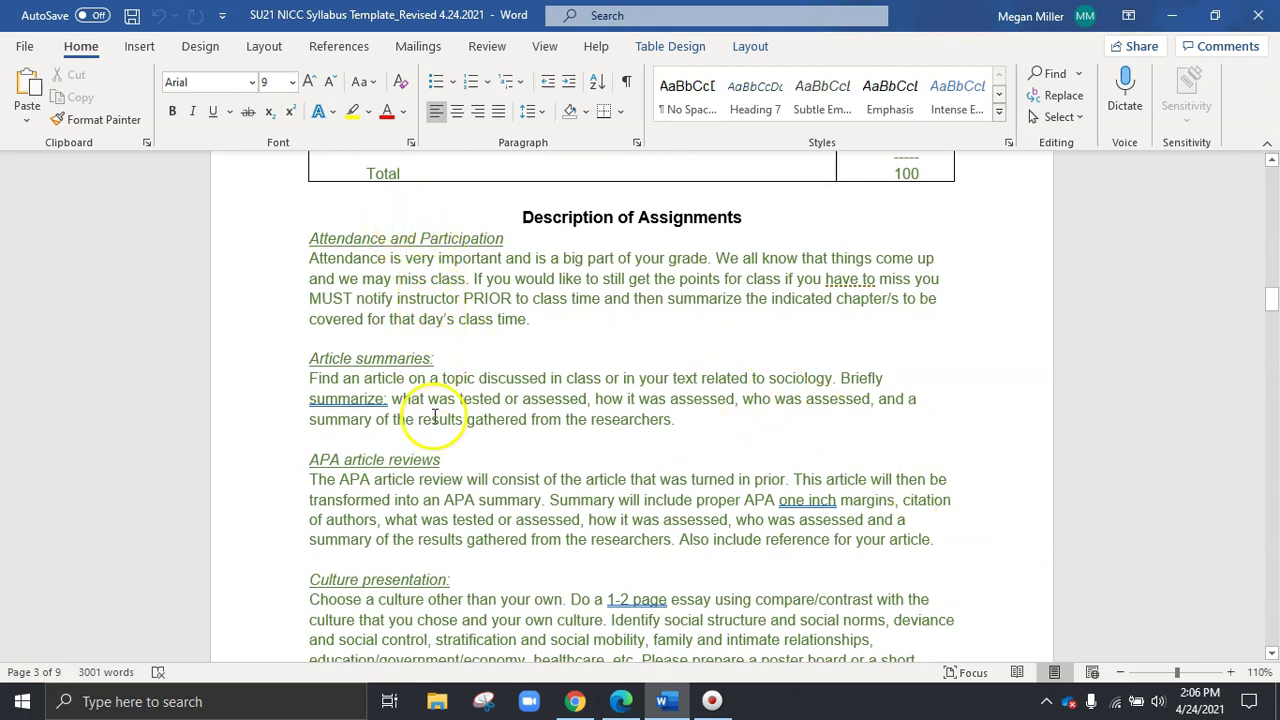
scroll(440, 410, "up", 3)
scroll(430, 390, "up", 1)
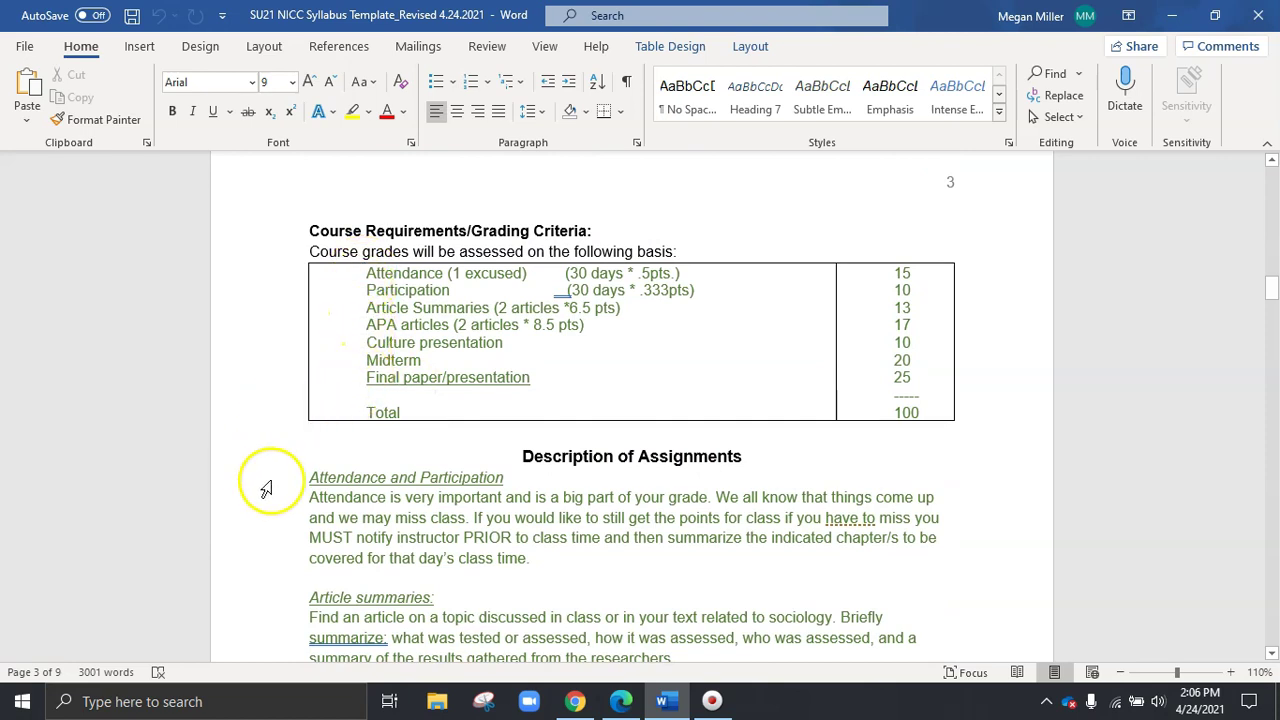
scroll(302, 489, "down", 1)
scroll(301, 489, "down", 2)
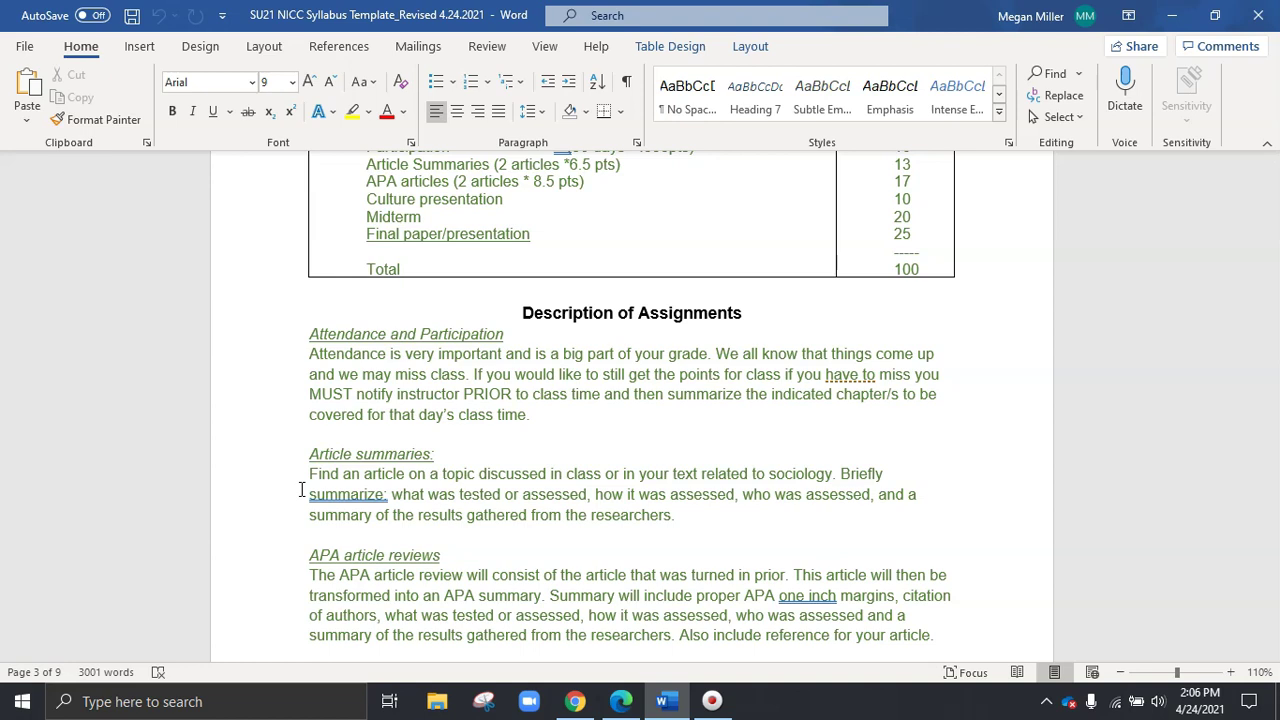
scroll(303, 495, "down", 4)
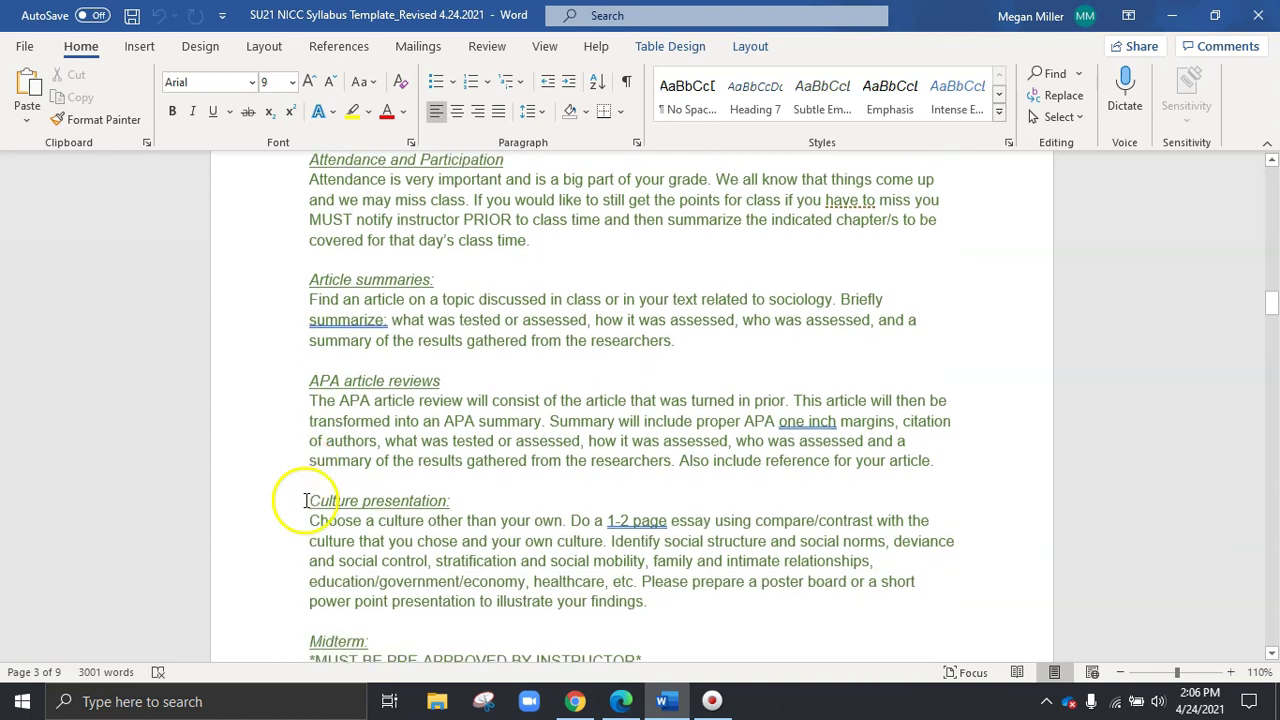
scroll(305, 500, "down", 12)
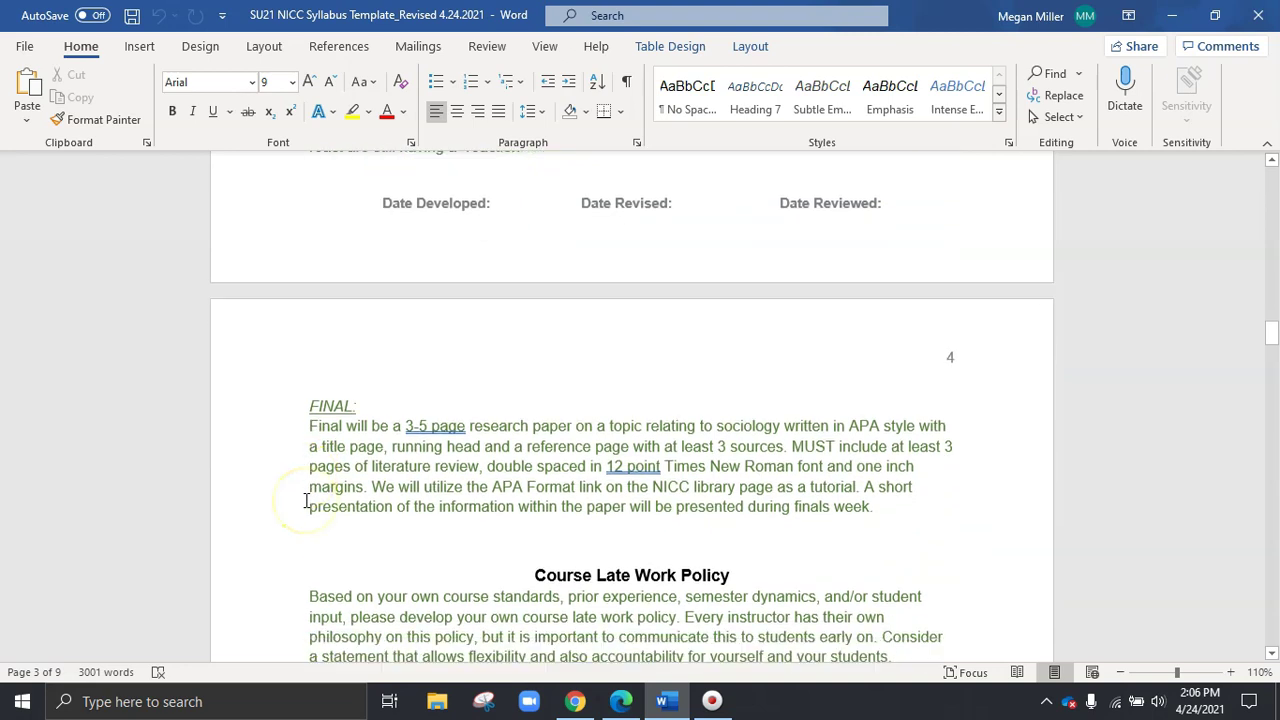
- Scroll to the late work policy and the grading scale table starting A 95-100, A- 90-94, B+ 87-89
scroll(305, 500, "down", 3)
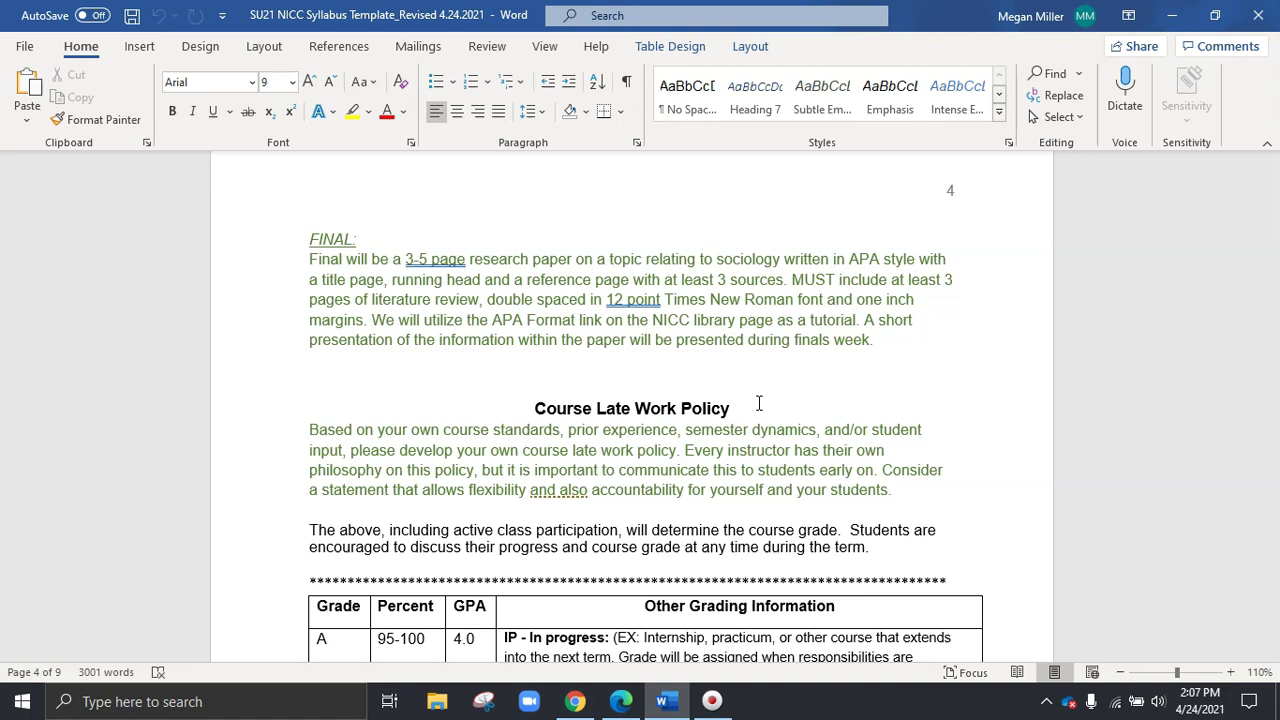
scroll(895, 440, "down", 4)
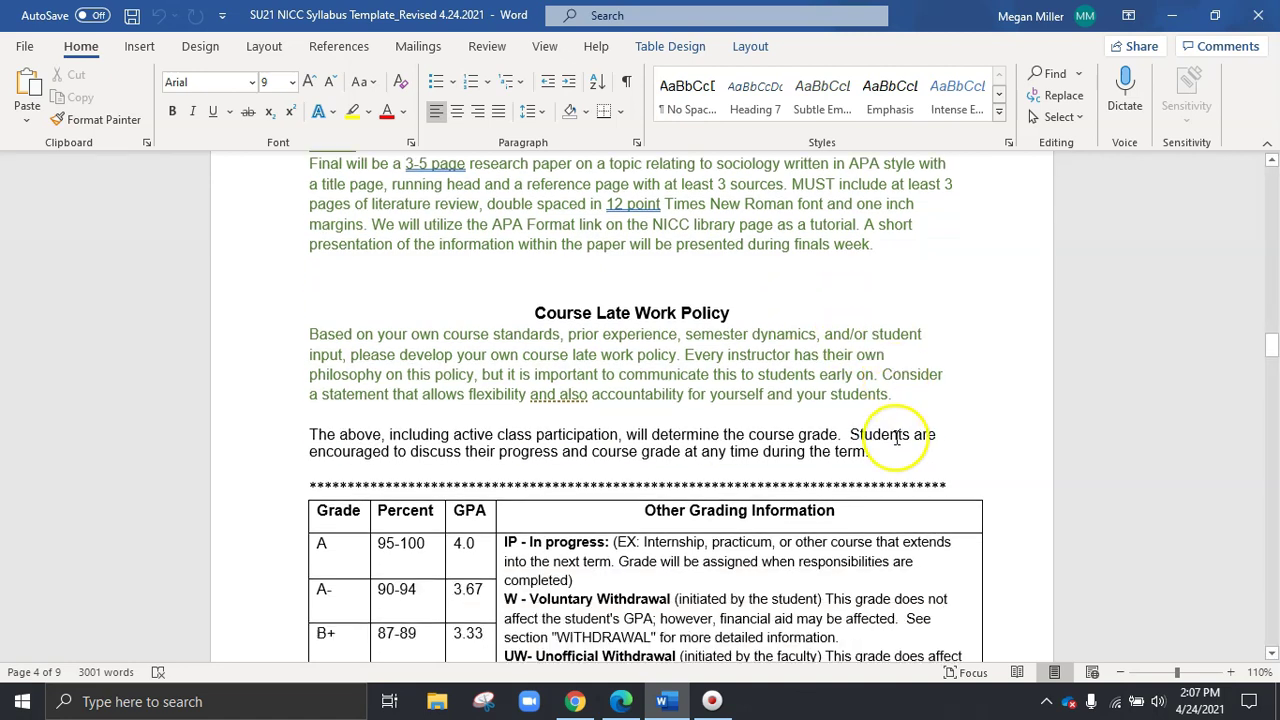
- Scroll through the grading table down to F 0-59, the Repeat grade and the Date Developed line
scroll(897, 440, "down", 3)
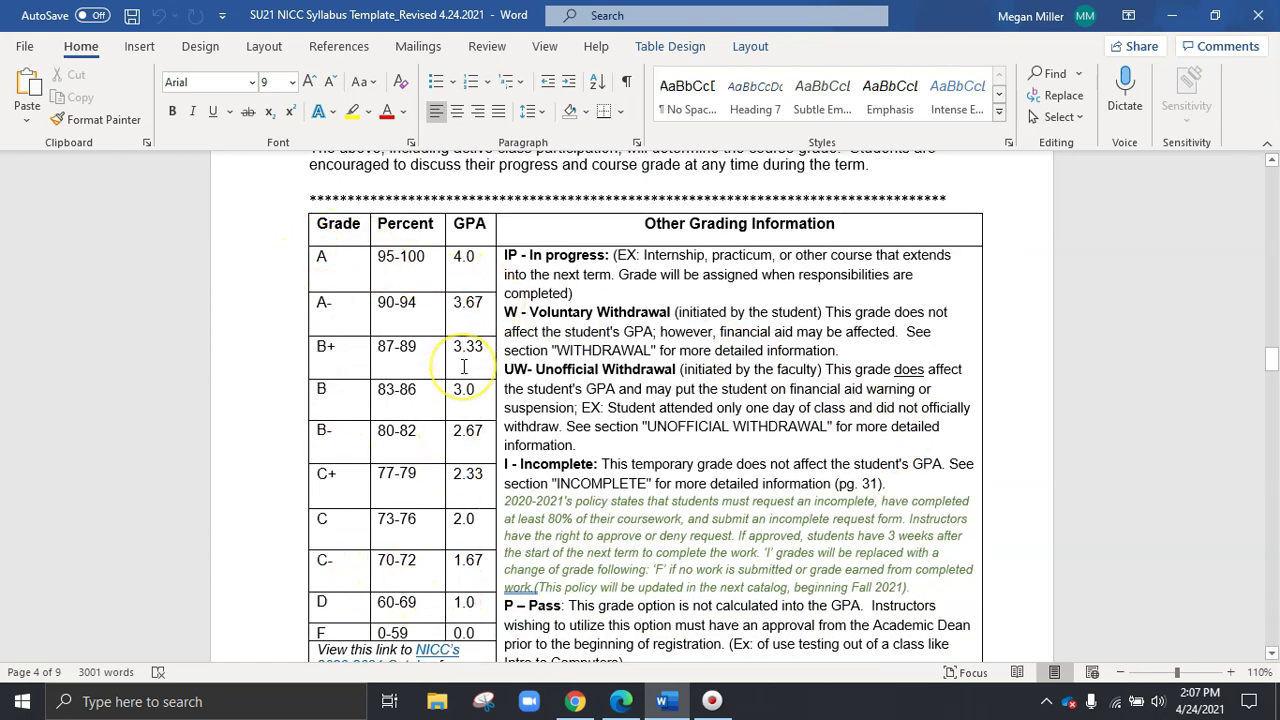
scroll(464, 366, "down", 1)
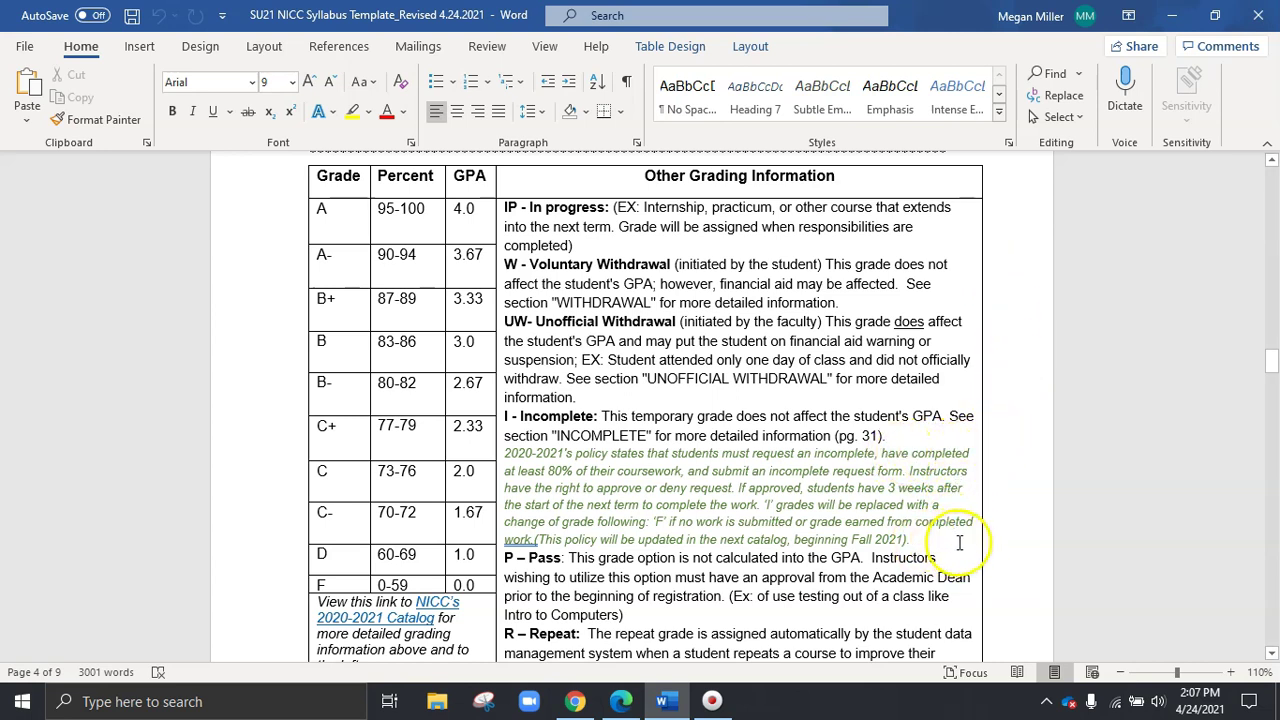
scroll(1013, 446, "down", 1)
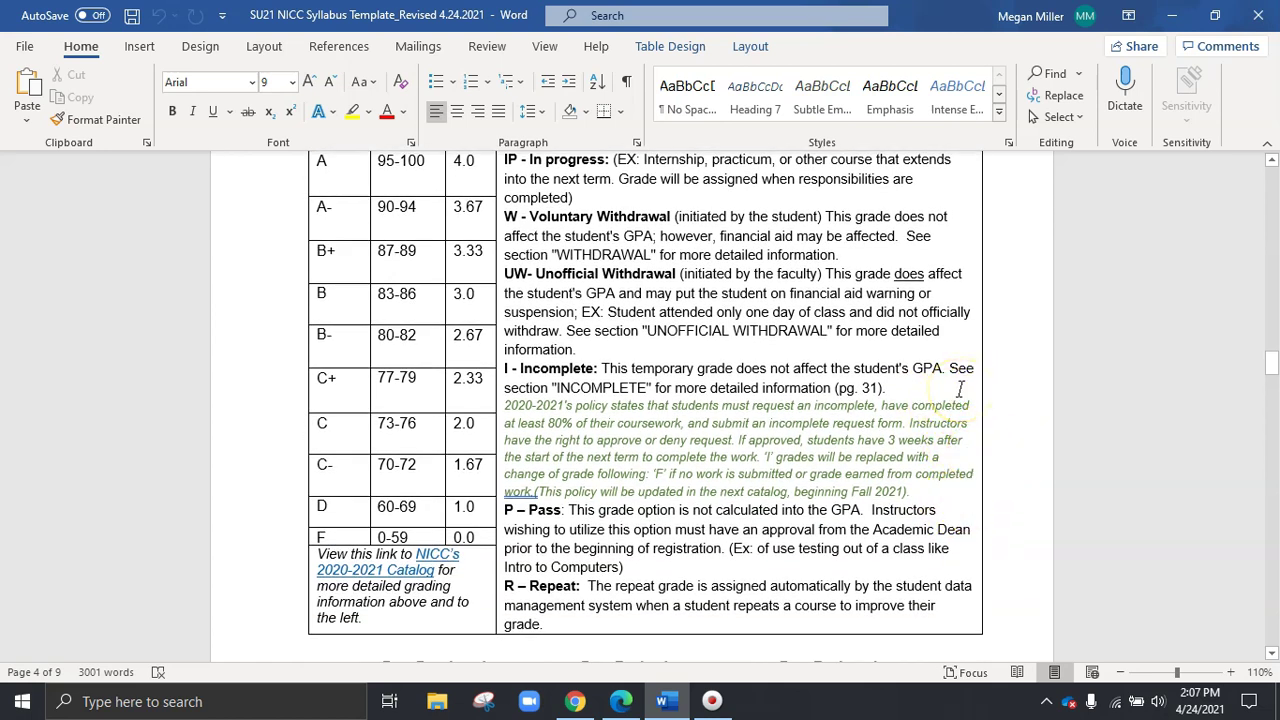
scroll(994, 460, "down", 1)
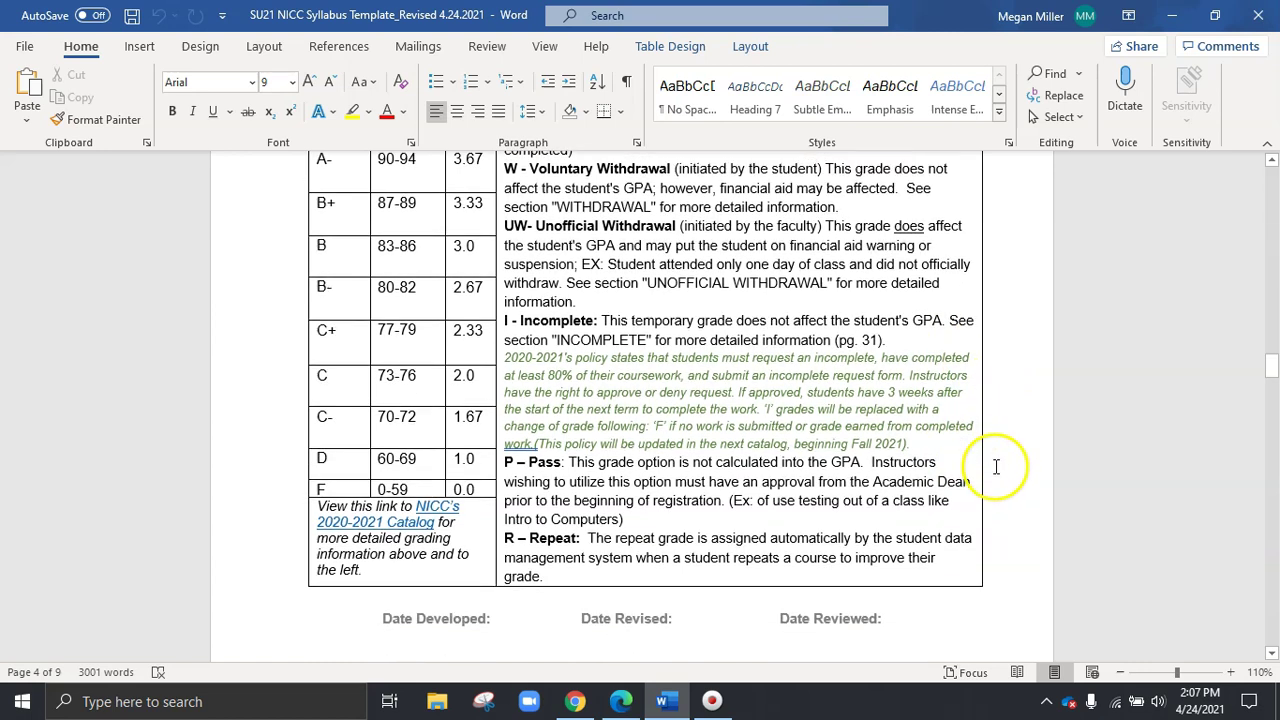
scroll(996, 467, "down", 1)
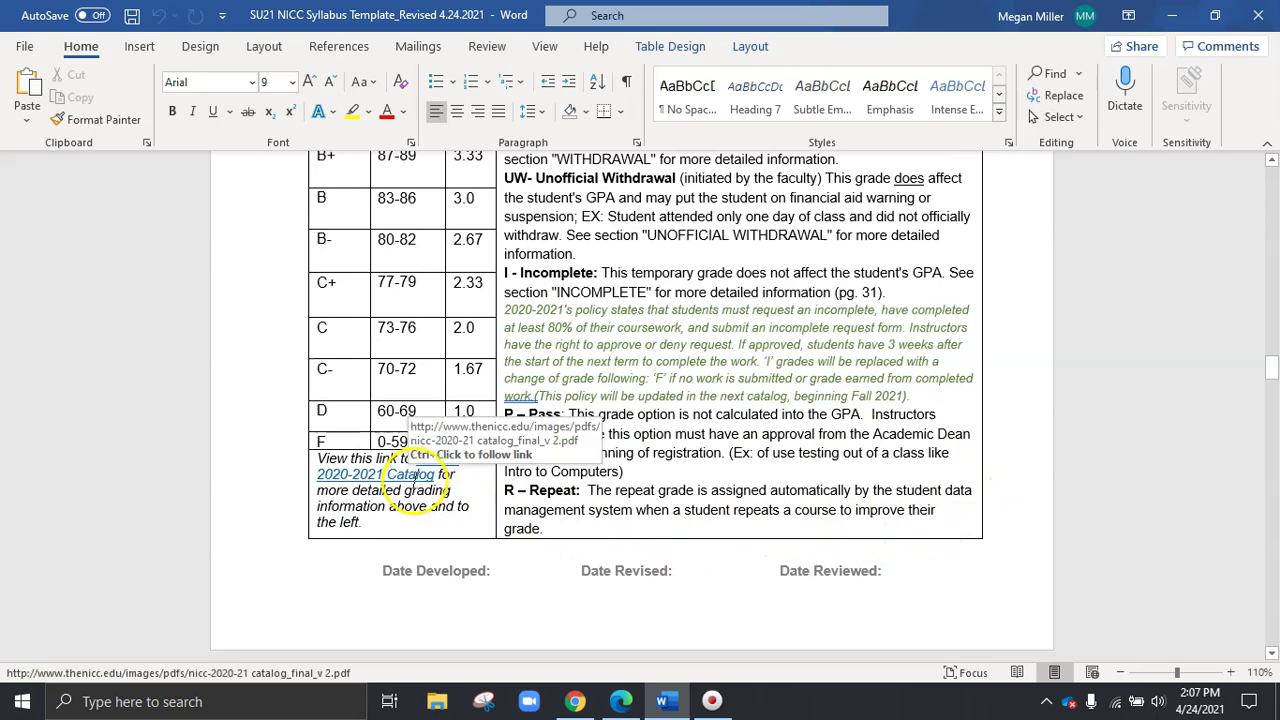
scroll(586, 530, "down", 9)
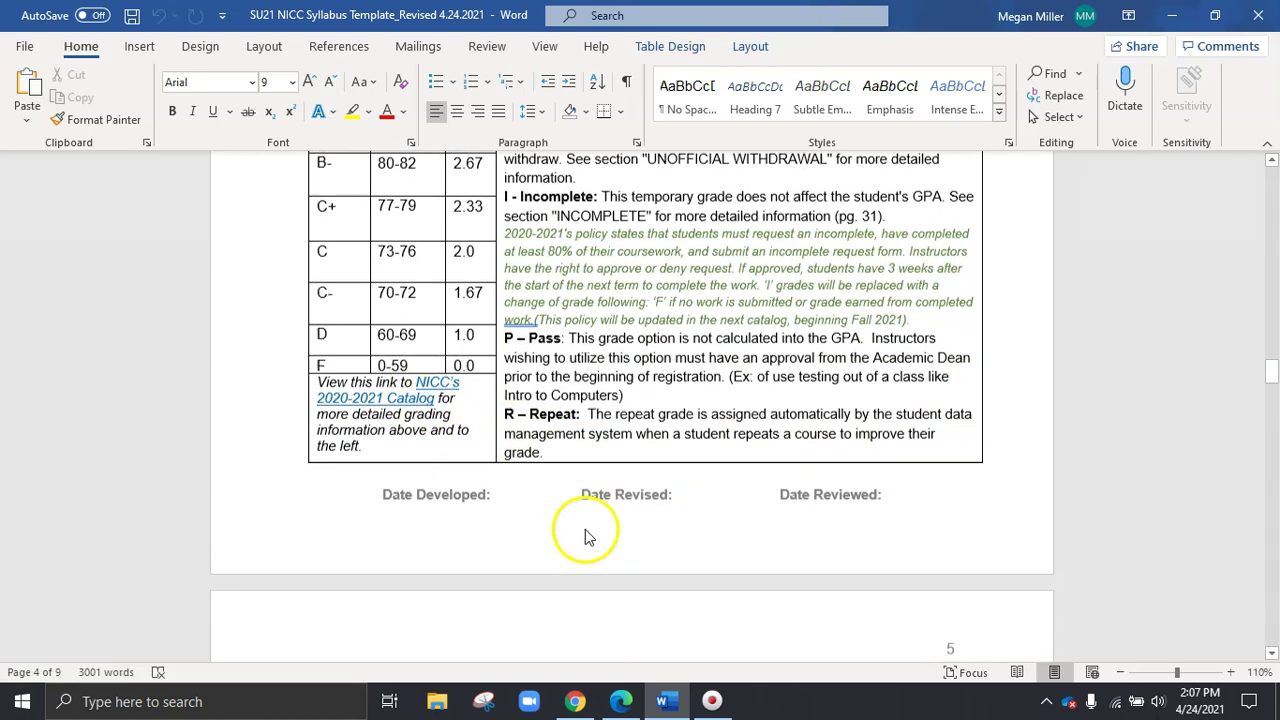
- Scroll past the Special Needs section and Educational Access Team Contacts table to page 6's Student Support Resources
scroll(586, 530, "down", 1)
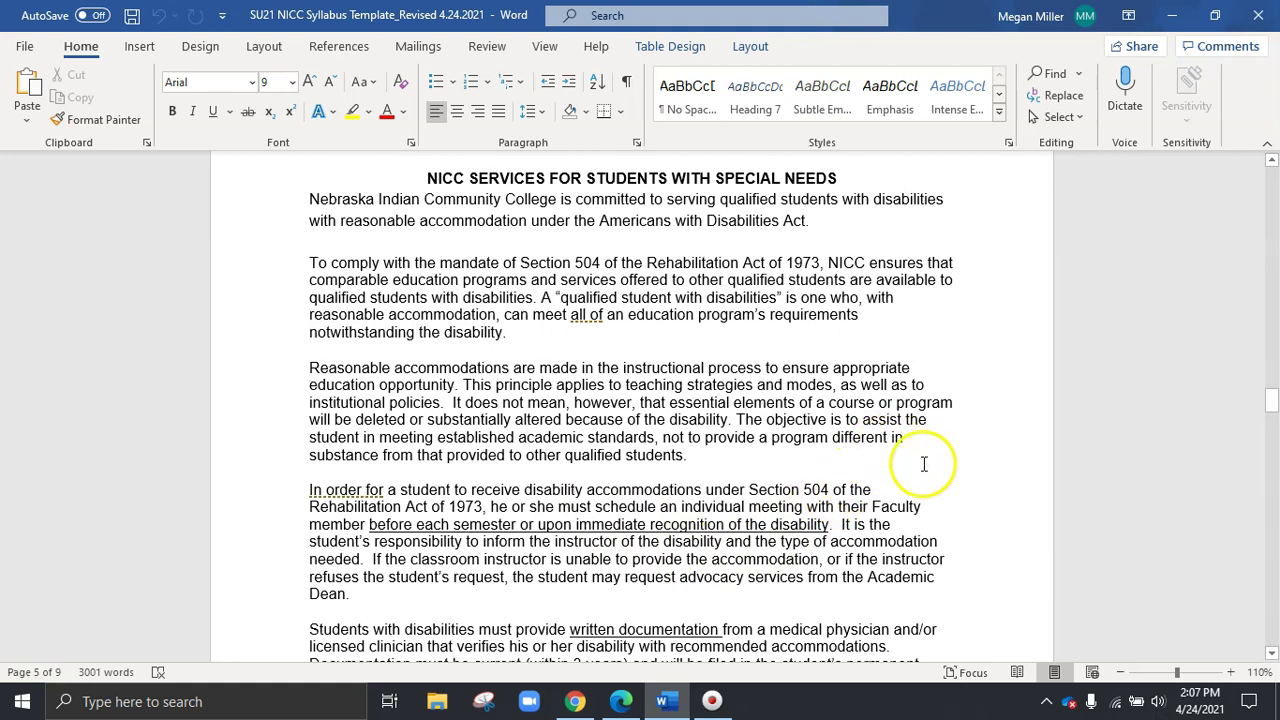
scroll(924, 484, "down", 1)
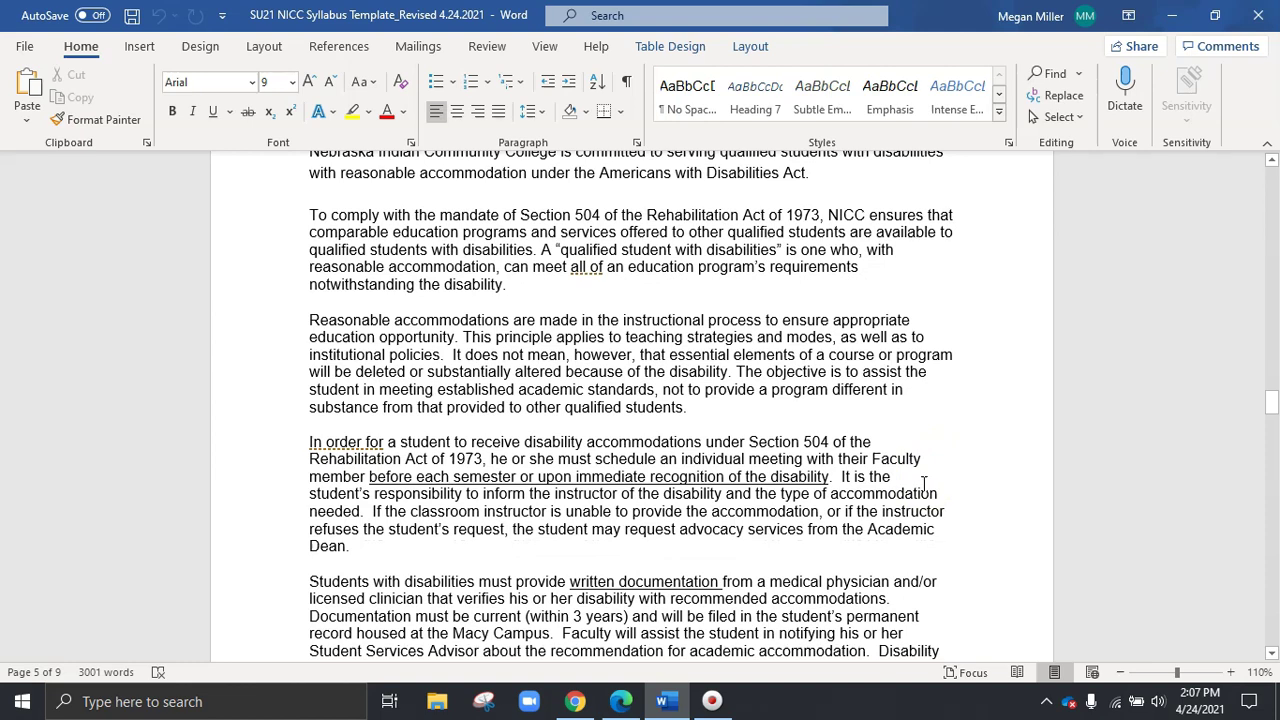
scroll(924, 484, "down", 7)
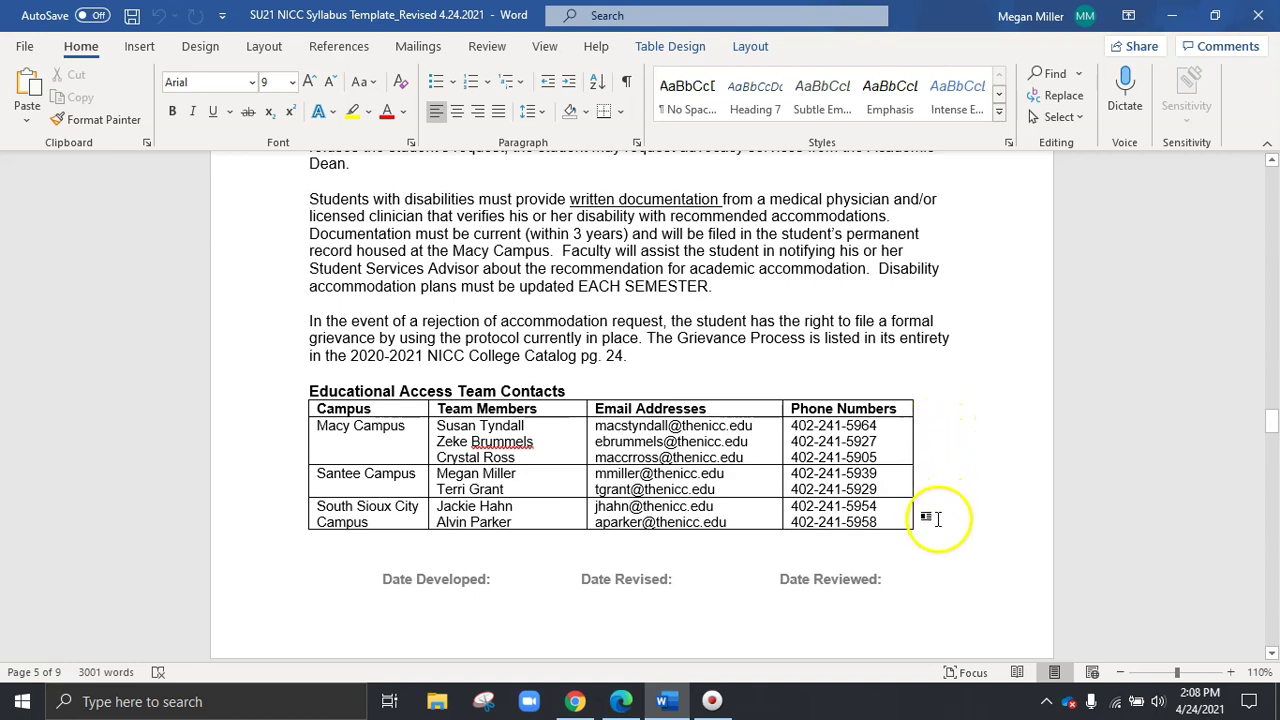
scroll(930, 518, "down", 5)
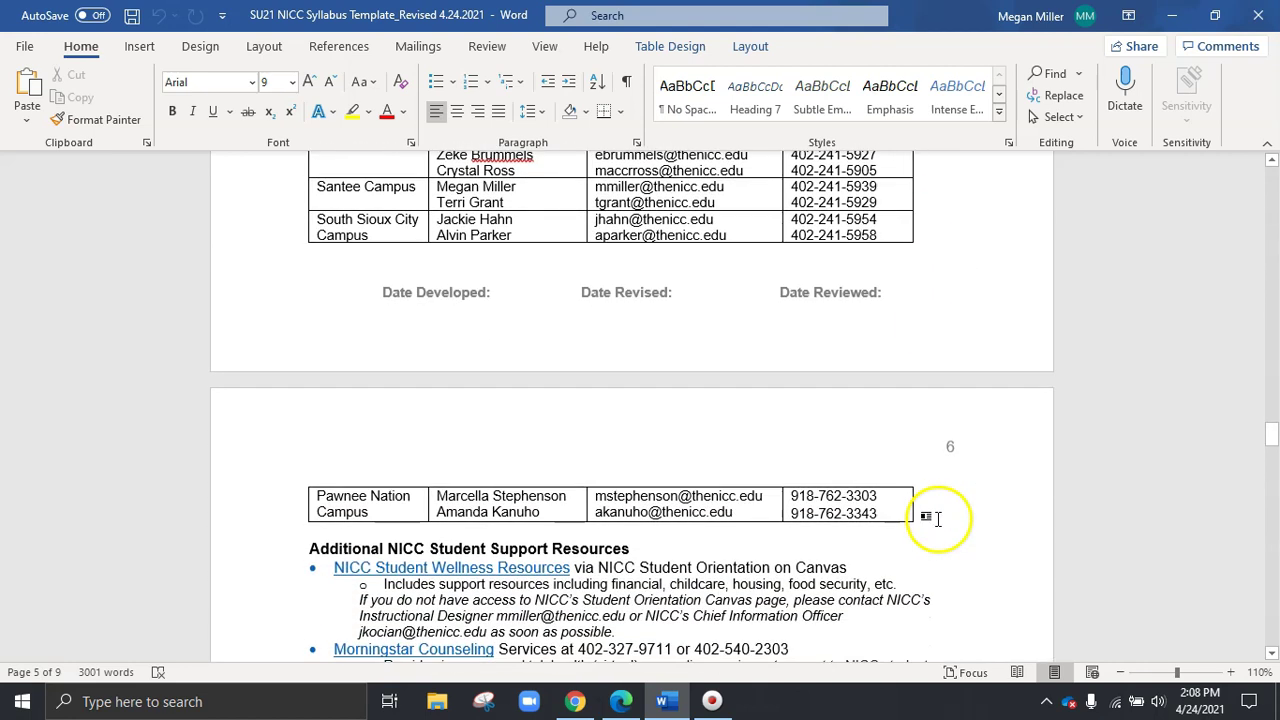
scroll(956, 525, "down", 1)
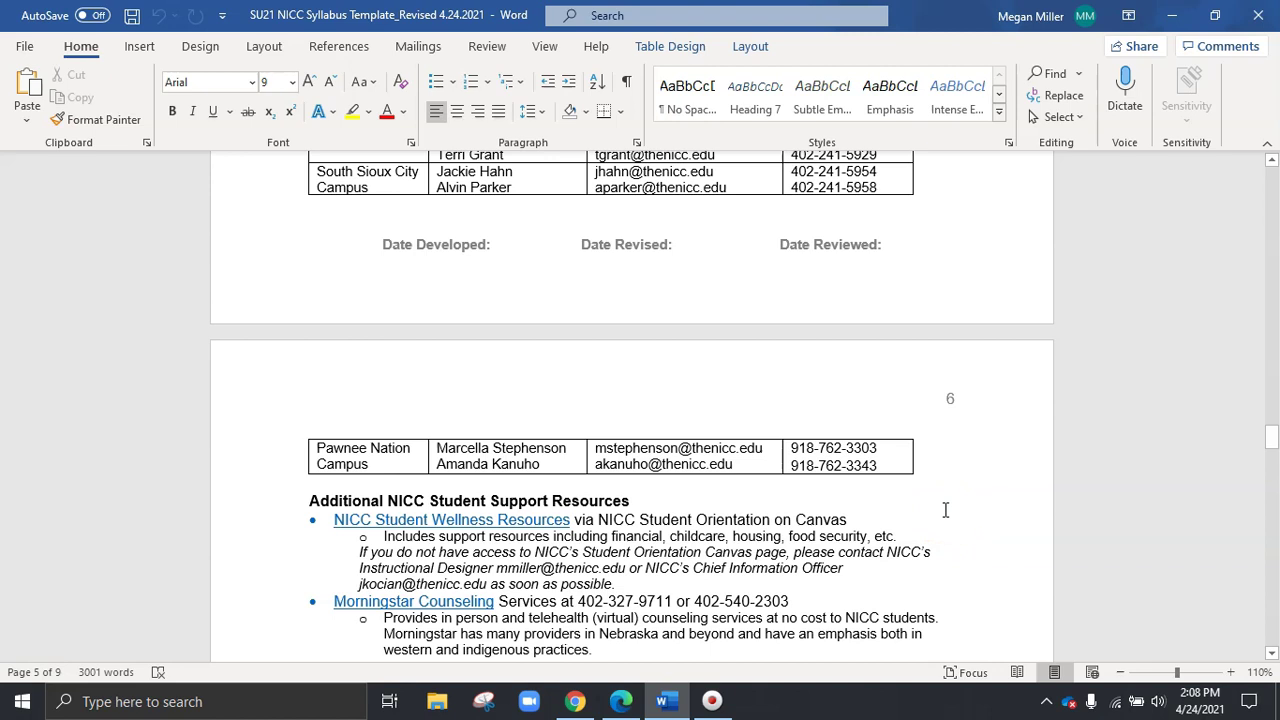
- Scroll past Writing Help Desk and Tutoring Services to the No Skip Policy and Attendance Policy headings on page 6
scroll(945, 510, "down", 4)
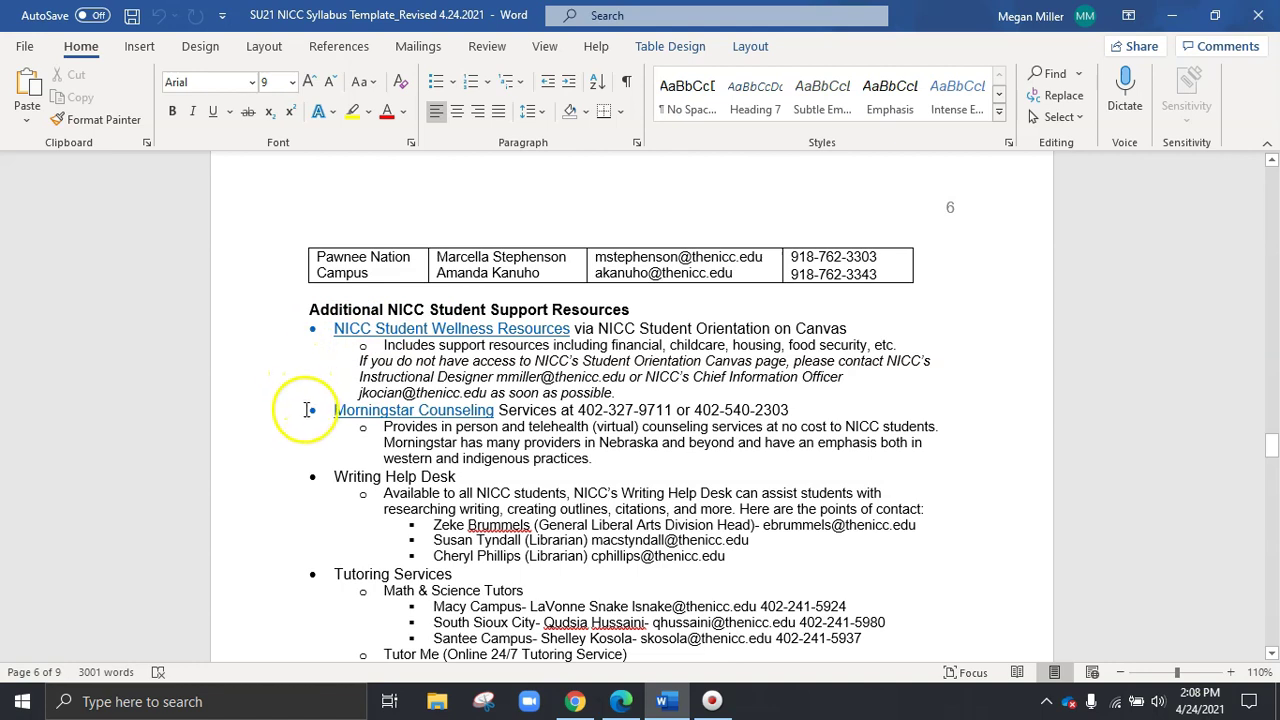
scroll(284, 441, "down", 2)
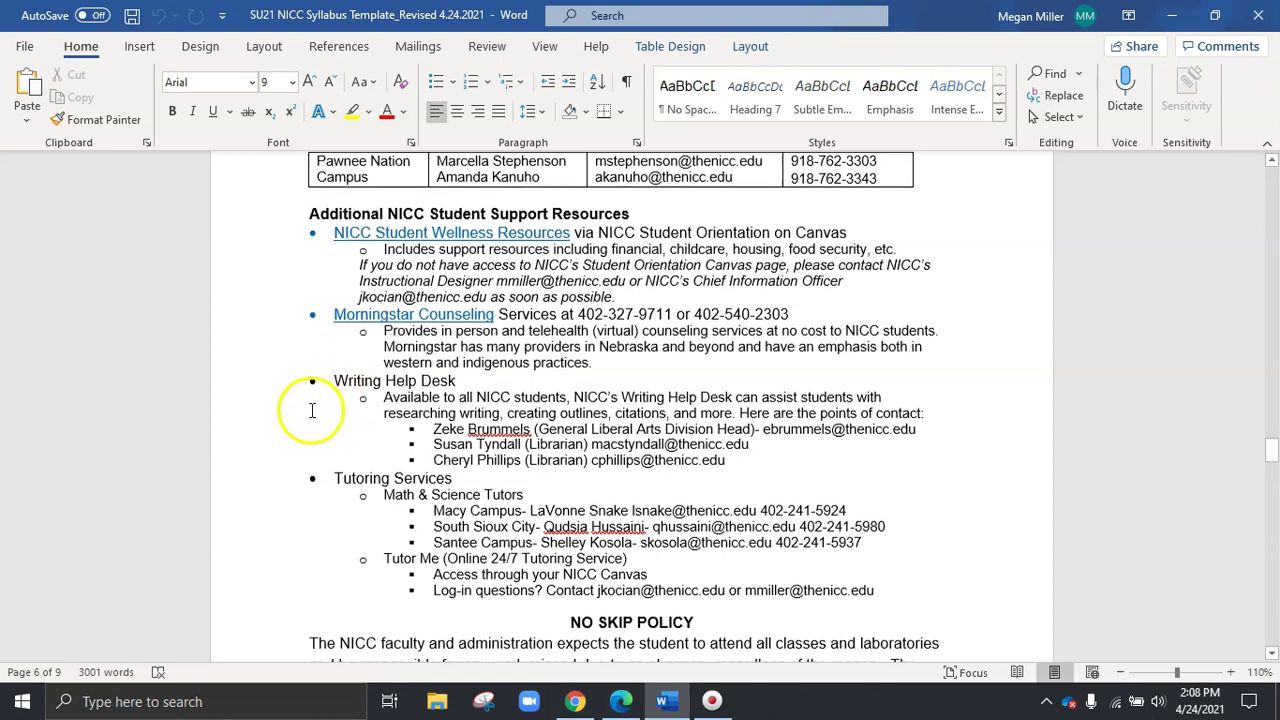
scroll(318, 409, "down", 2)
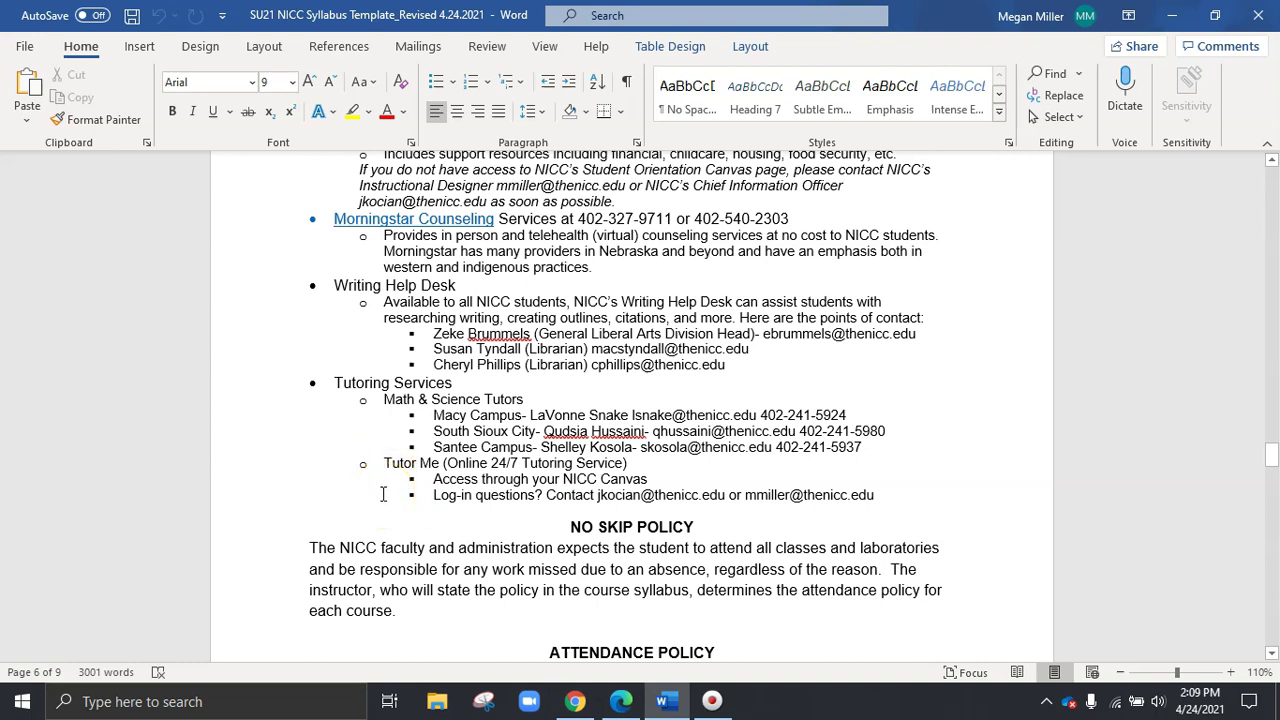
scroll(382, 490, "down", 2)
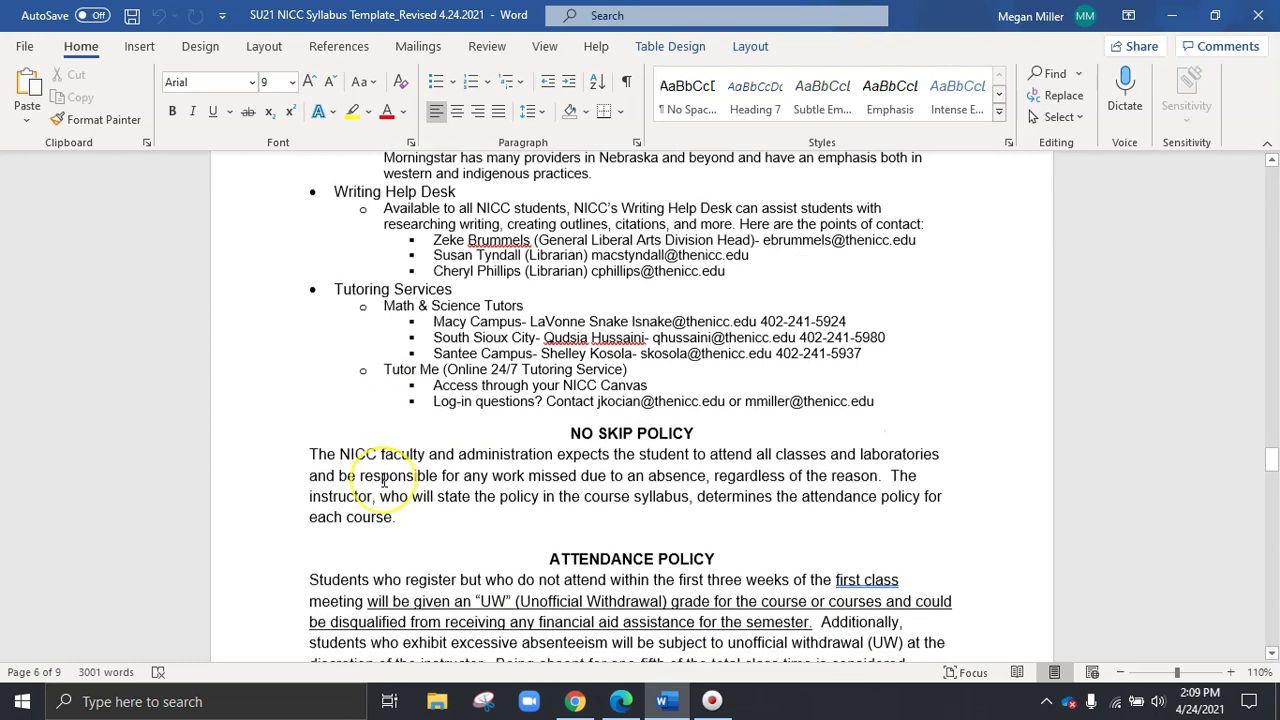
scroll(383, 481, "down", 1)
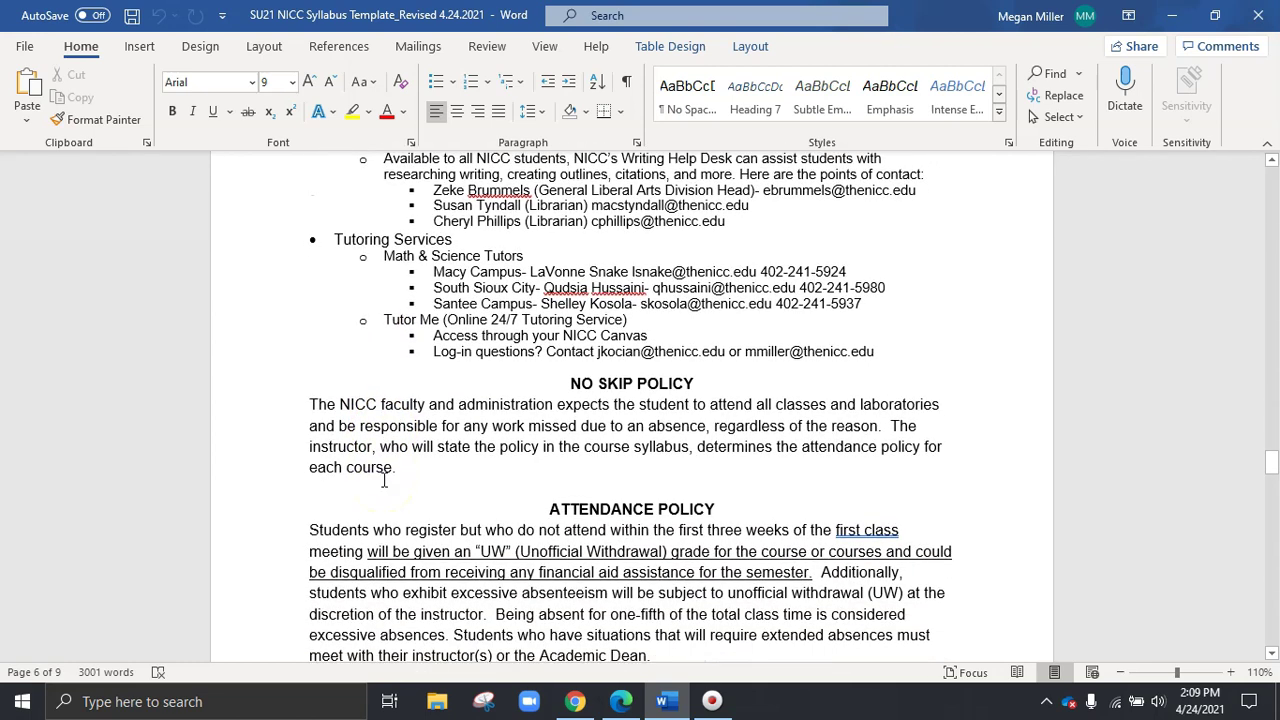
- Scroll down to the Instructor Attendance Addition line and place the cursor in its text
scroll(383, 480, "down", 1)
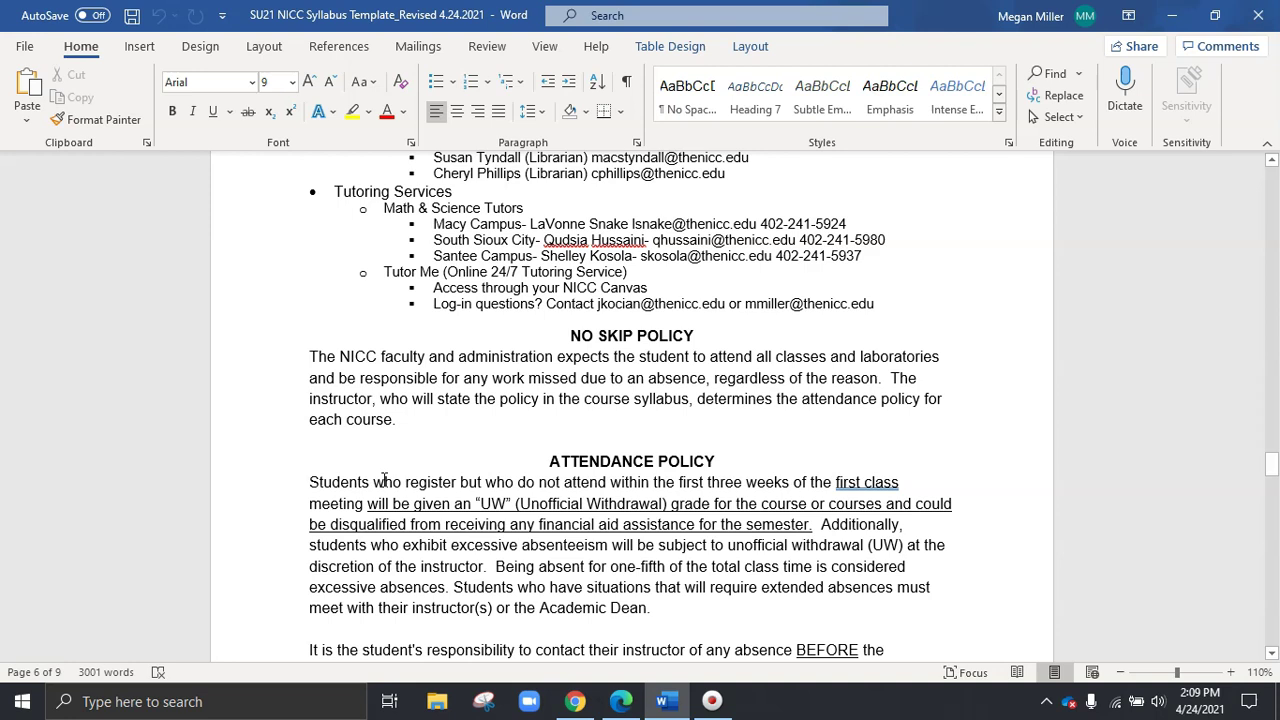
scroll(383, 480, "down", 9)
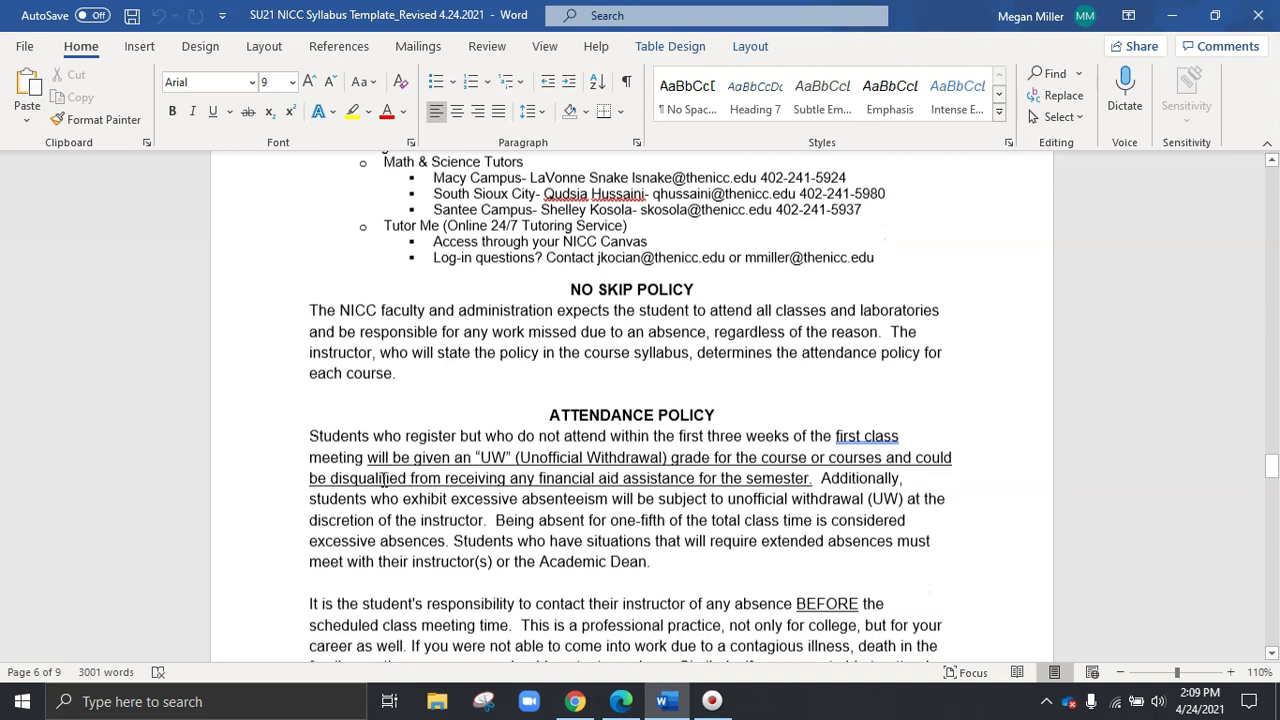
scroll(383, 485, "down", 3)
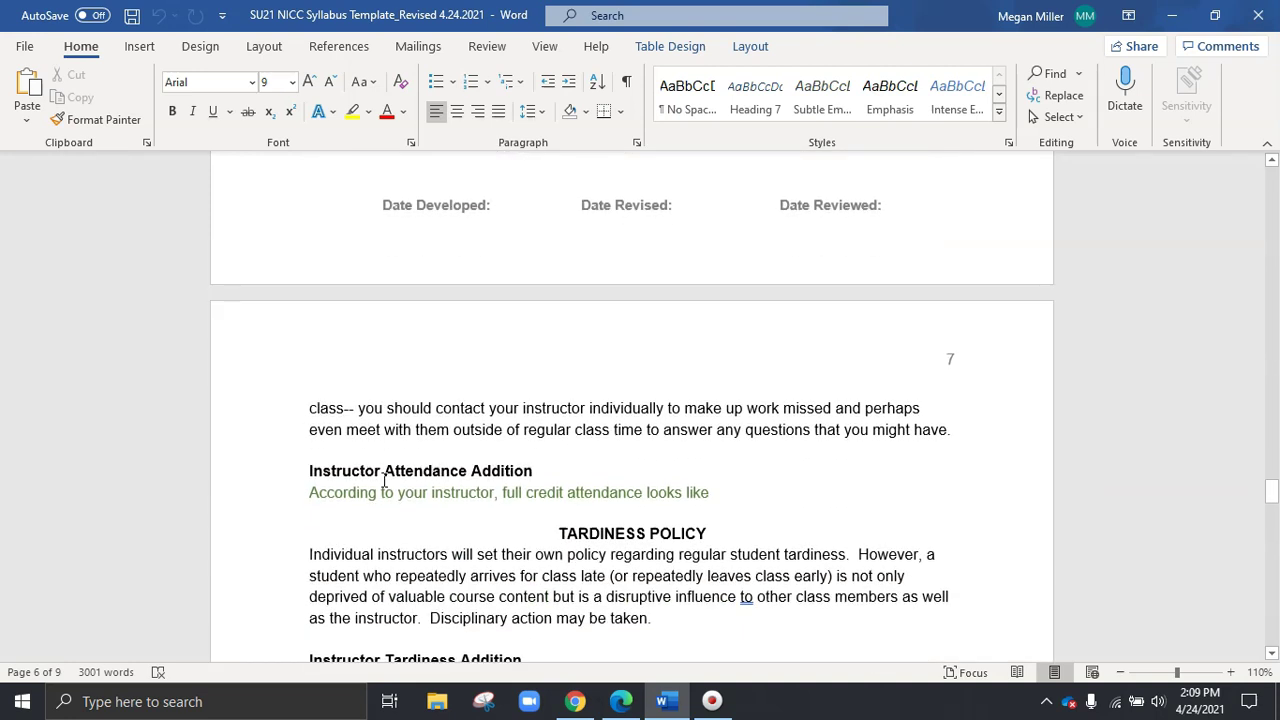
left_click(336, 490)
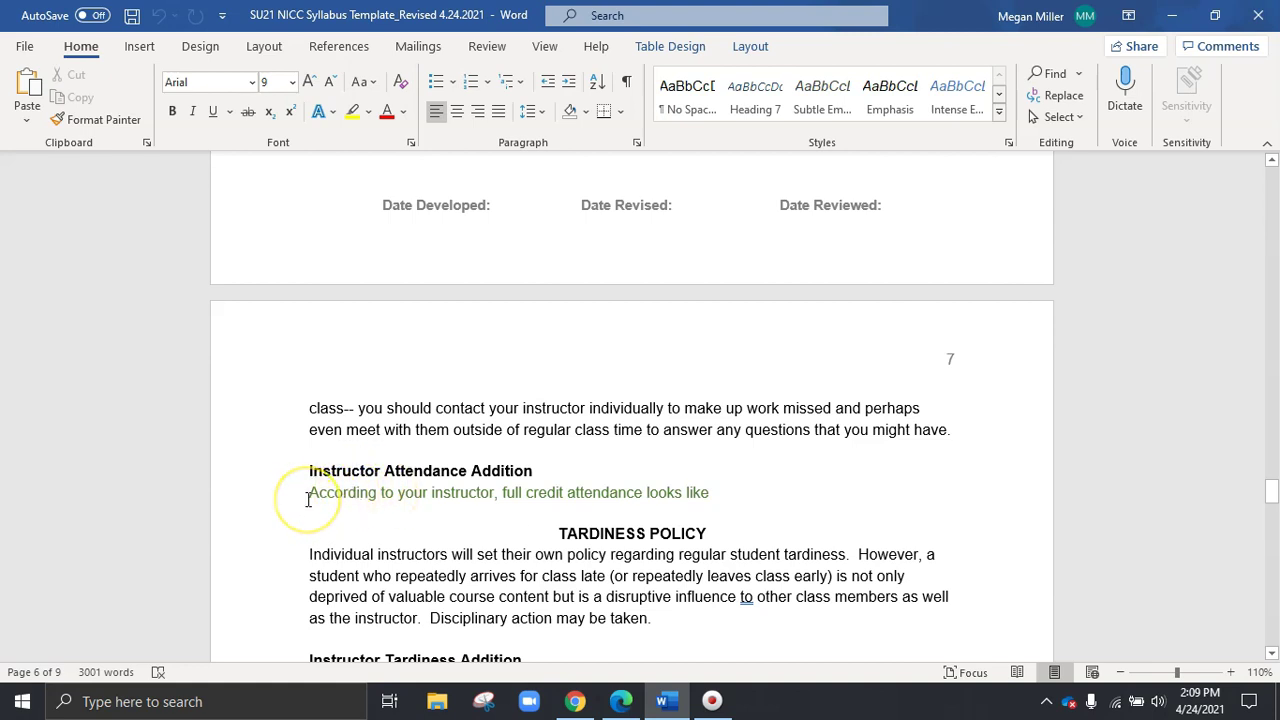
- Scroll through Tardiness, Academic Progress, Honesty and Plagiarism to the CANVAS section on page 8
scroll(308, 500, "down", 3)
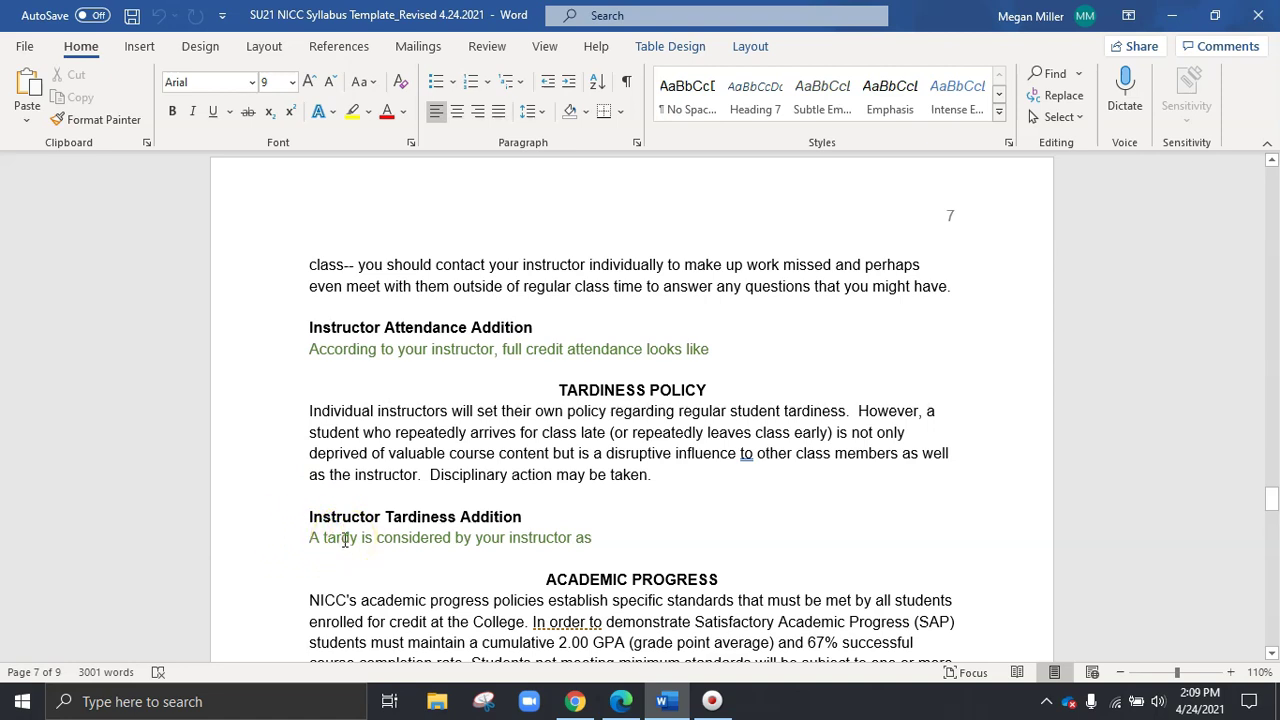
scroll(344, 540, "down", 4)
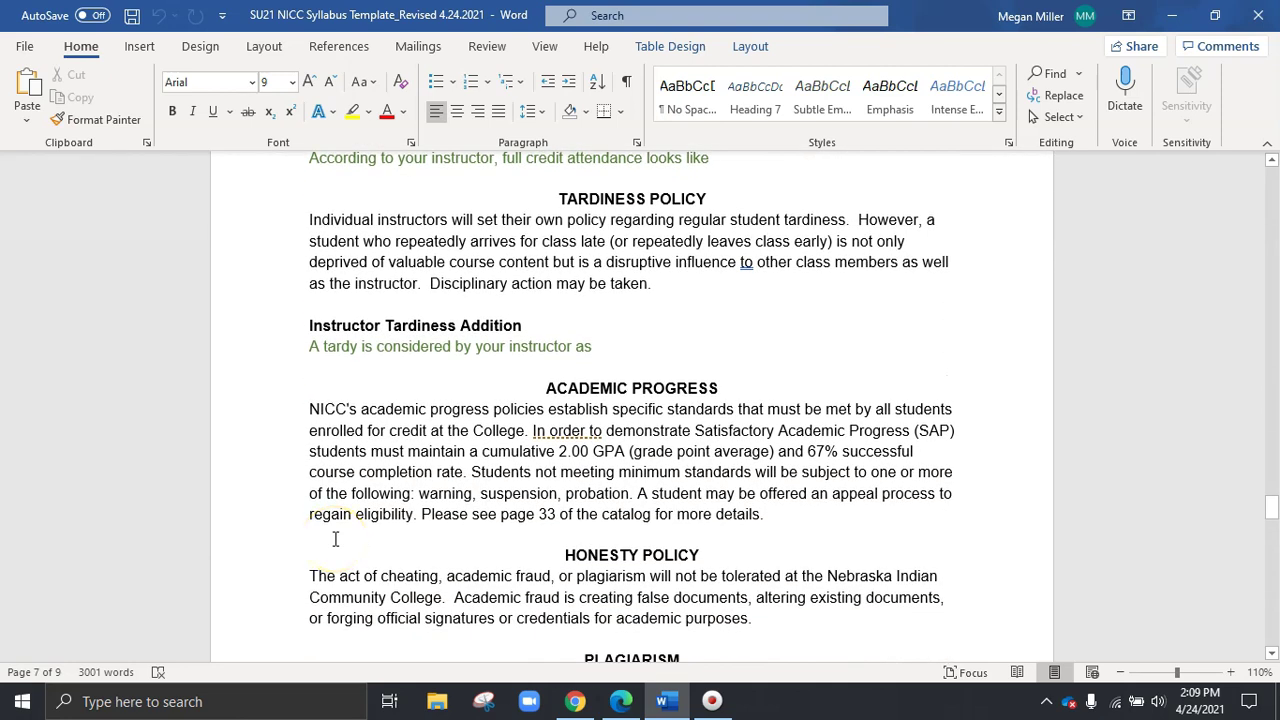
scroll(335, 539, "down", 2)
scroll(335, 539, "down", 1)
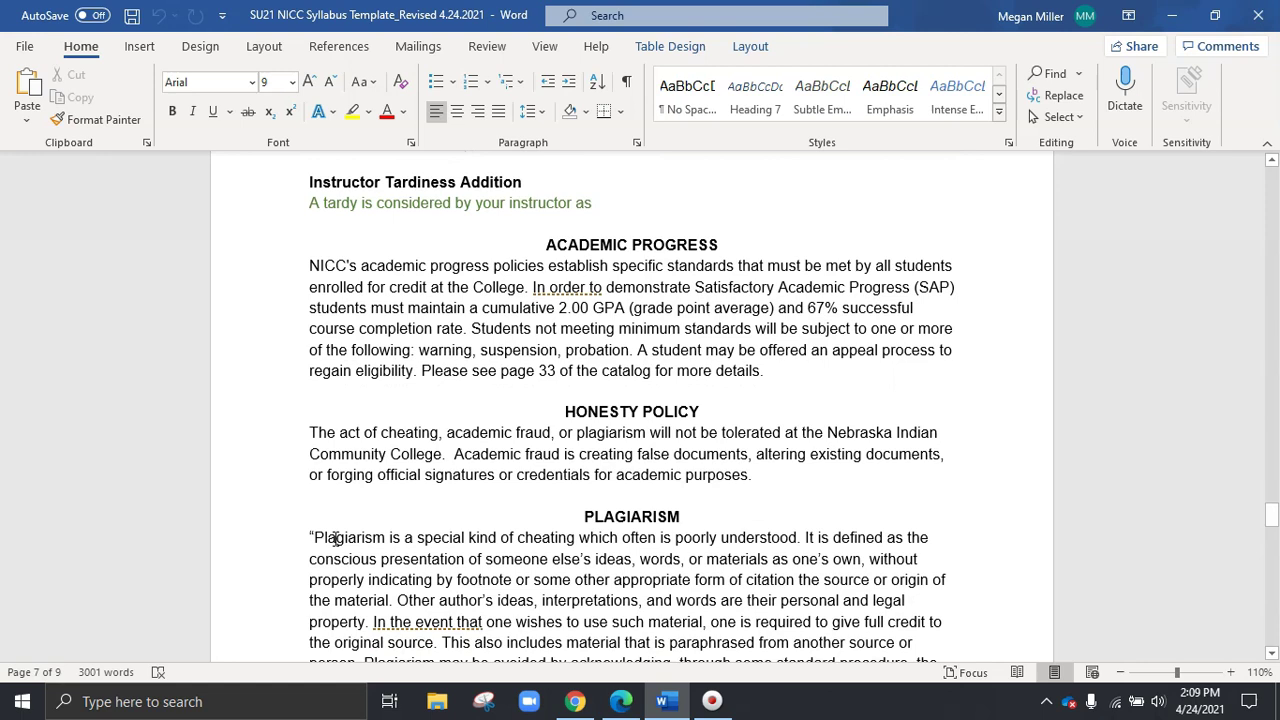
scroll(335, 539, "down", 3)
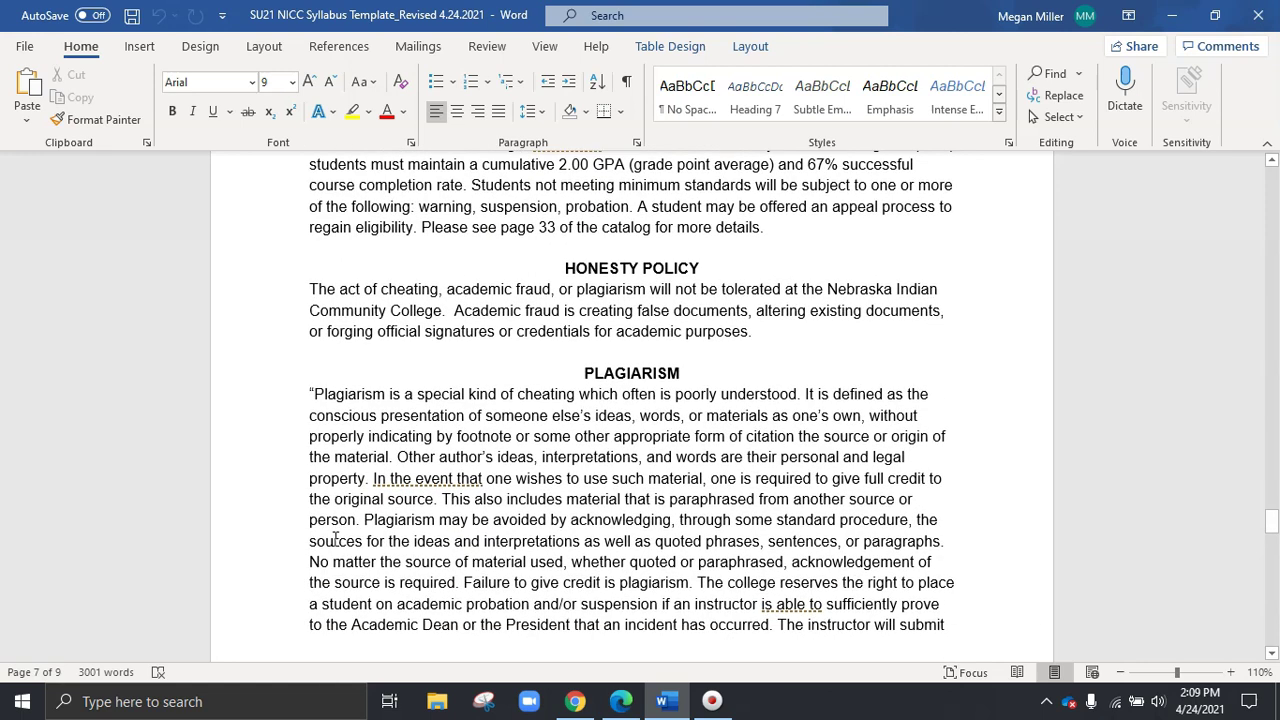
scroll(279, 525, "down", 7)
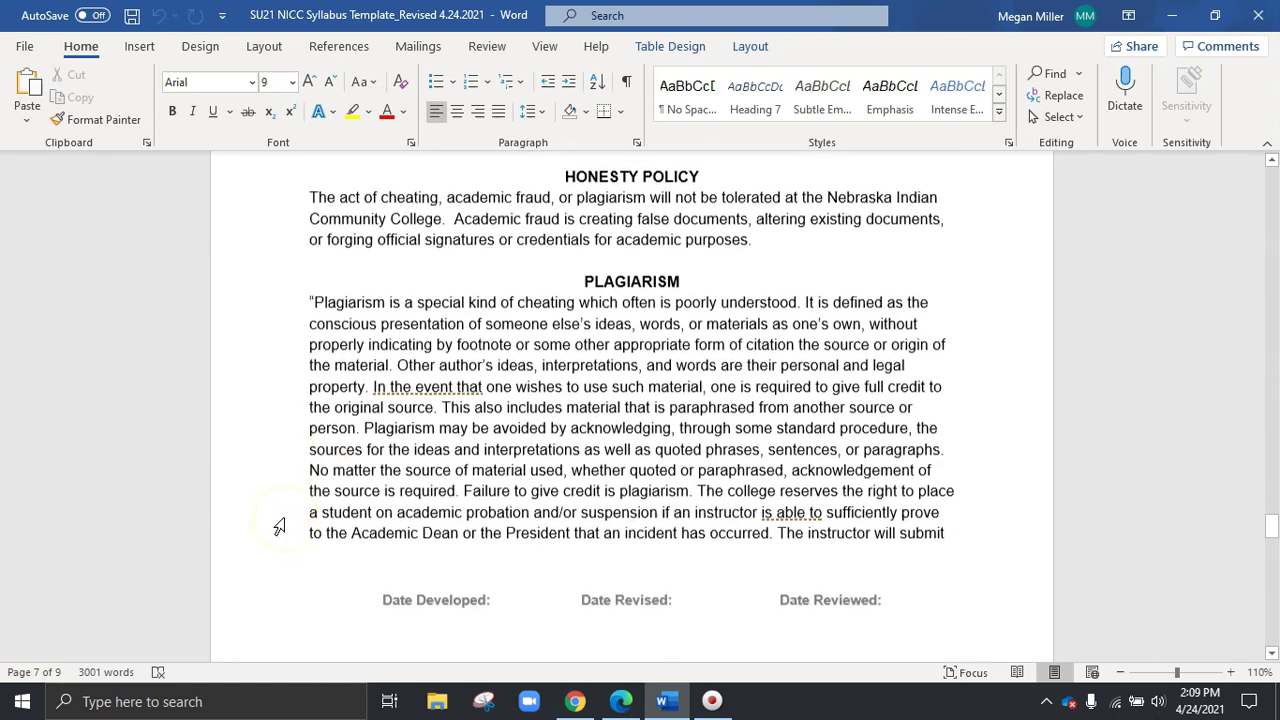
scroll(279, 525, "down", 6)
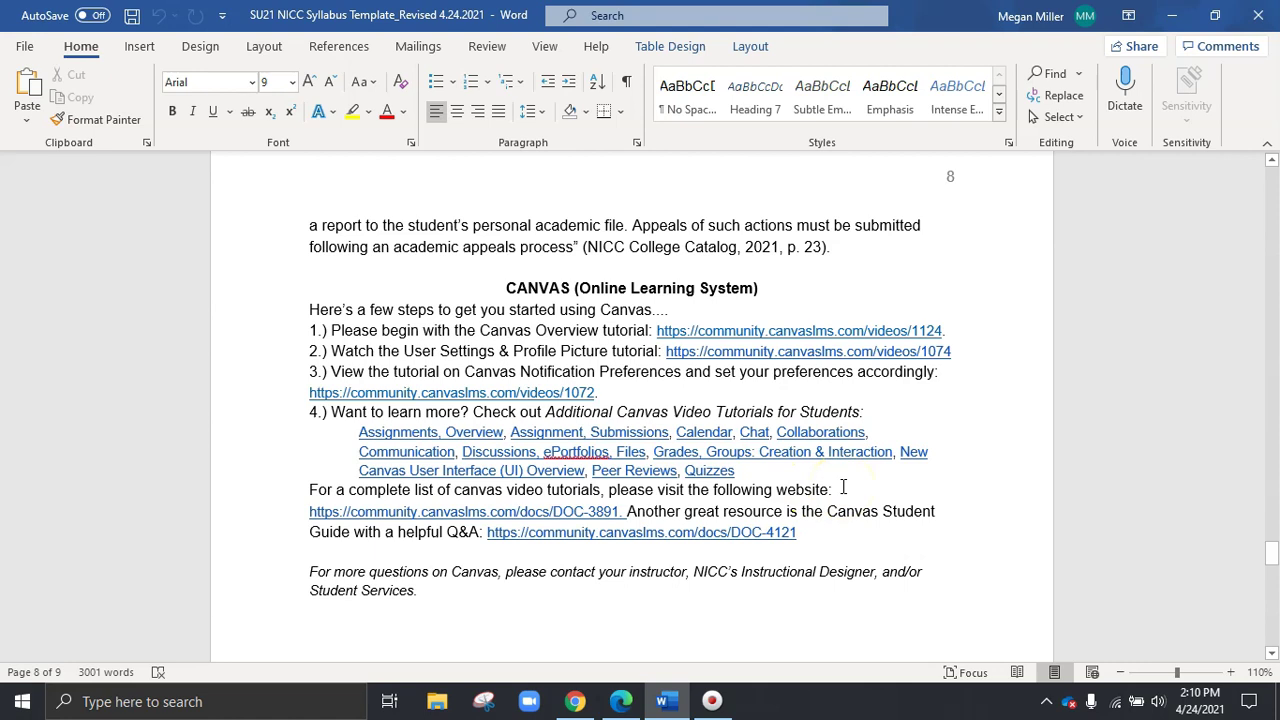
- Scroll past the Canvas tutorial links to the closing note on whom to contact with questions
scroll(843, 487, "down", 5)
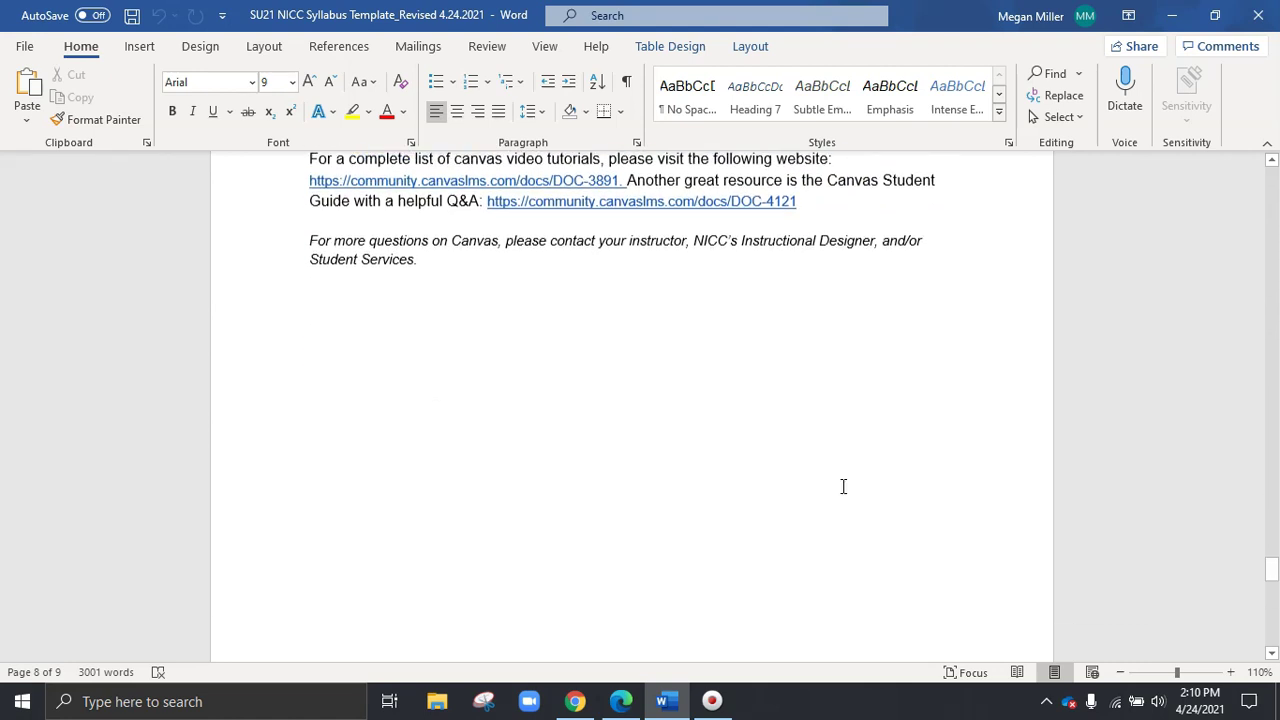
- Scroll to page 9's Course Schedule table and place the cursor in the Week 1 dates and Week 2 content cells
scroll(843, 487, "down", 9)
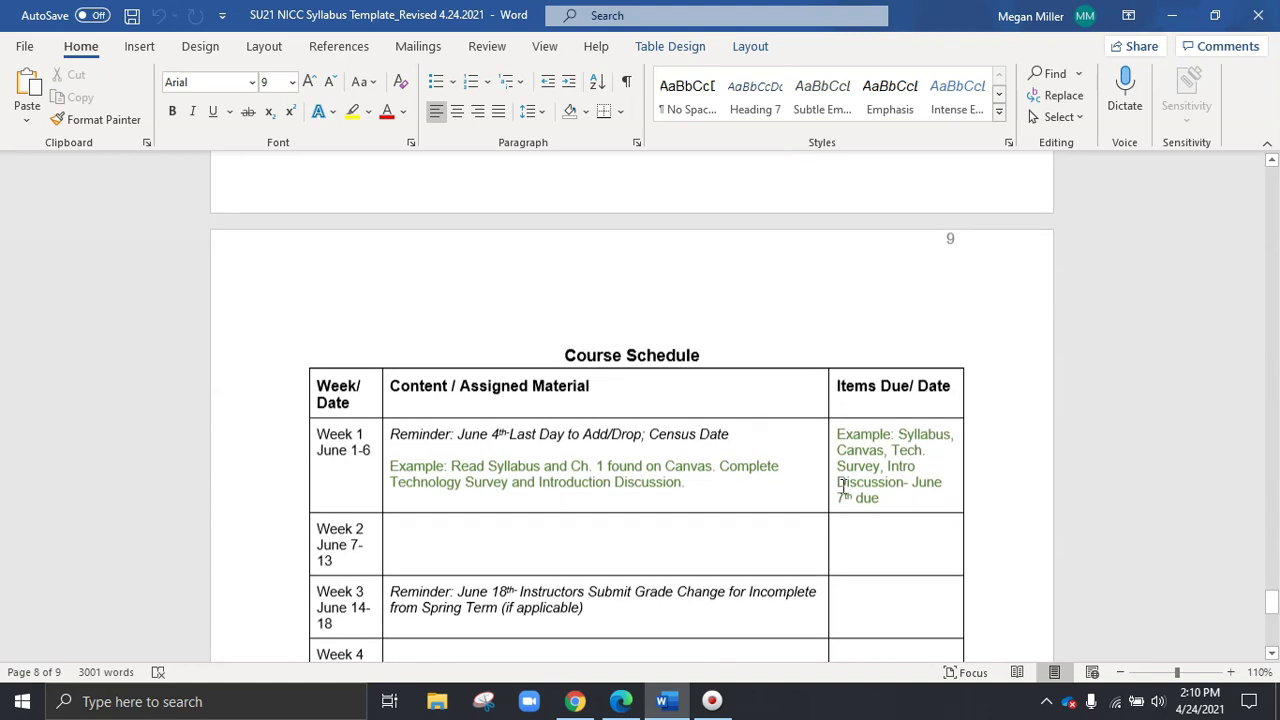
scroll(843, 487, "down", 3)
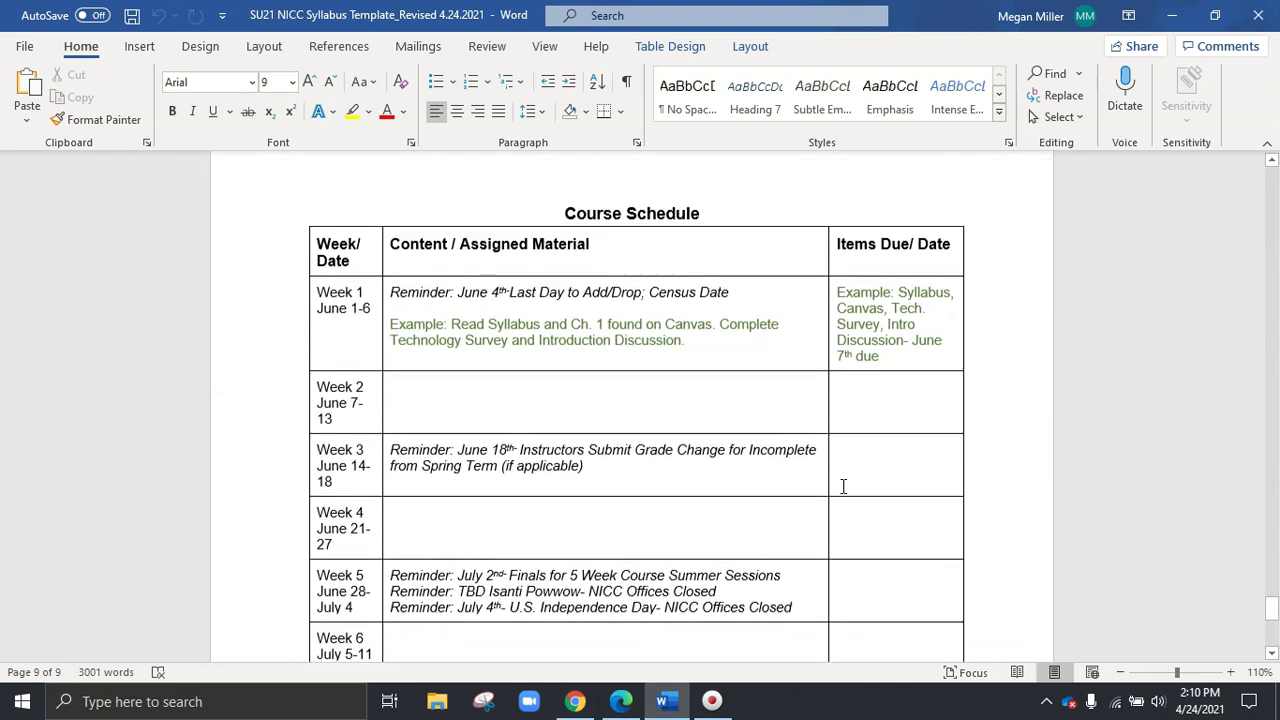
scroll(843, 487, "down", 1)
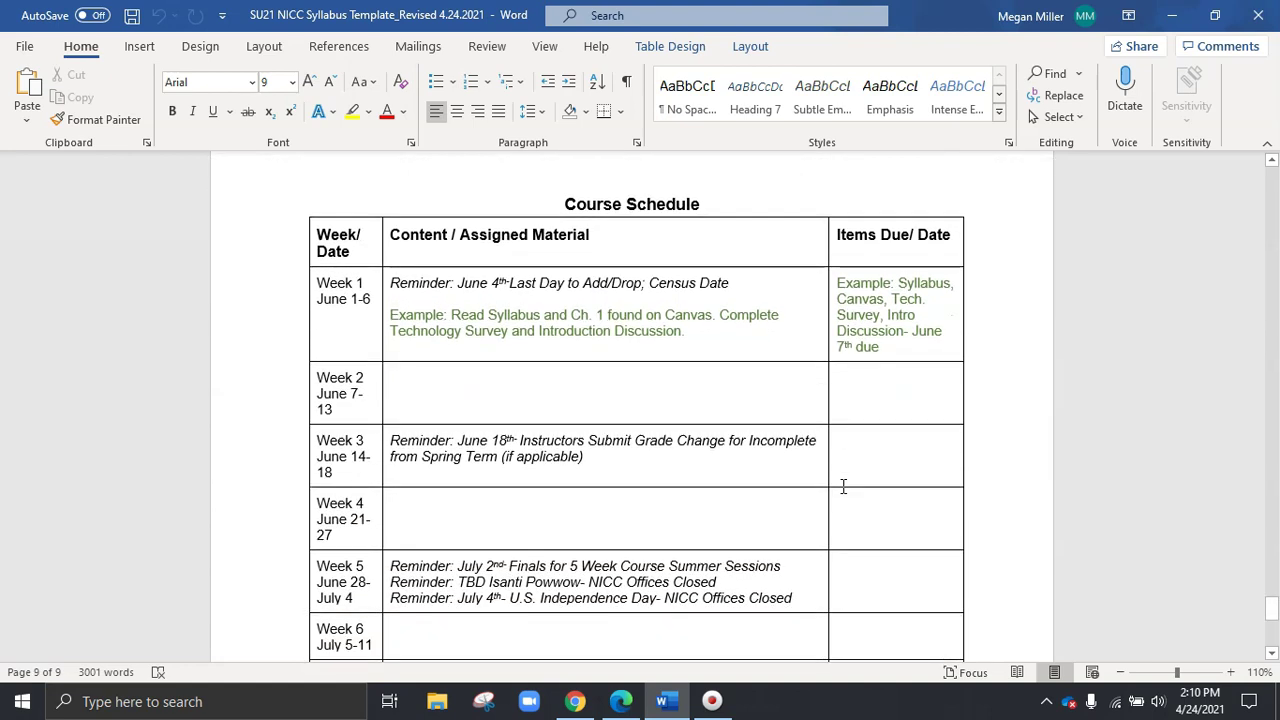
left_click(350, 300)
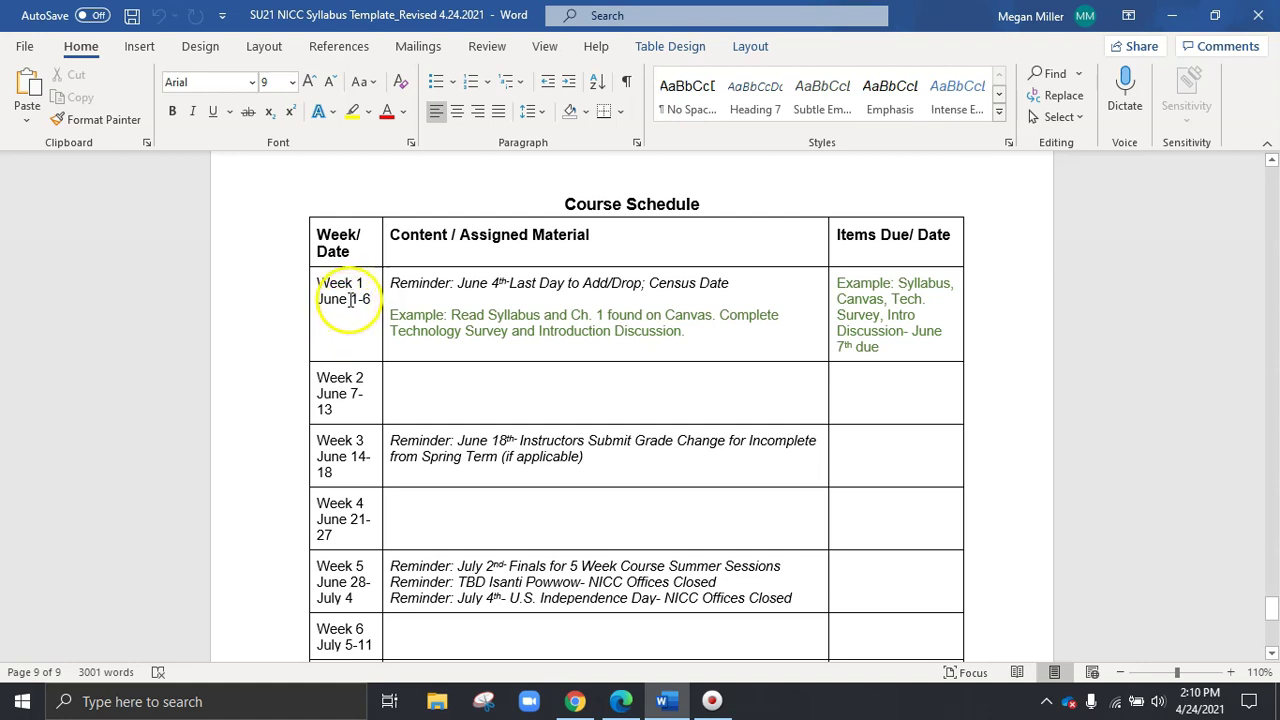
left_click(369, 313)
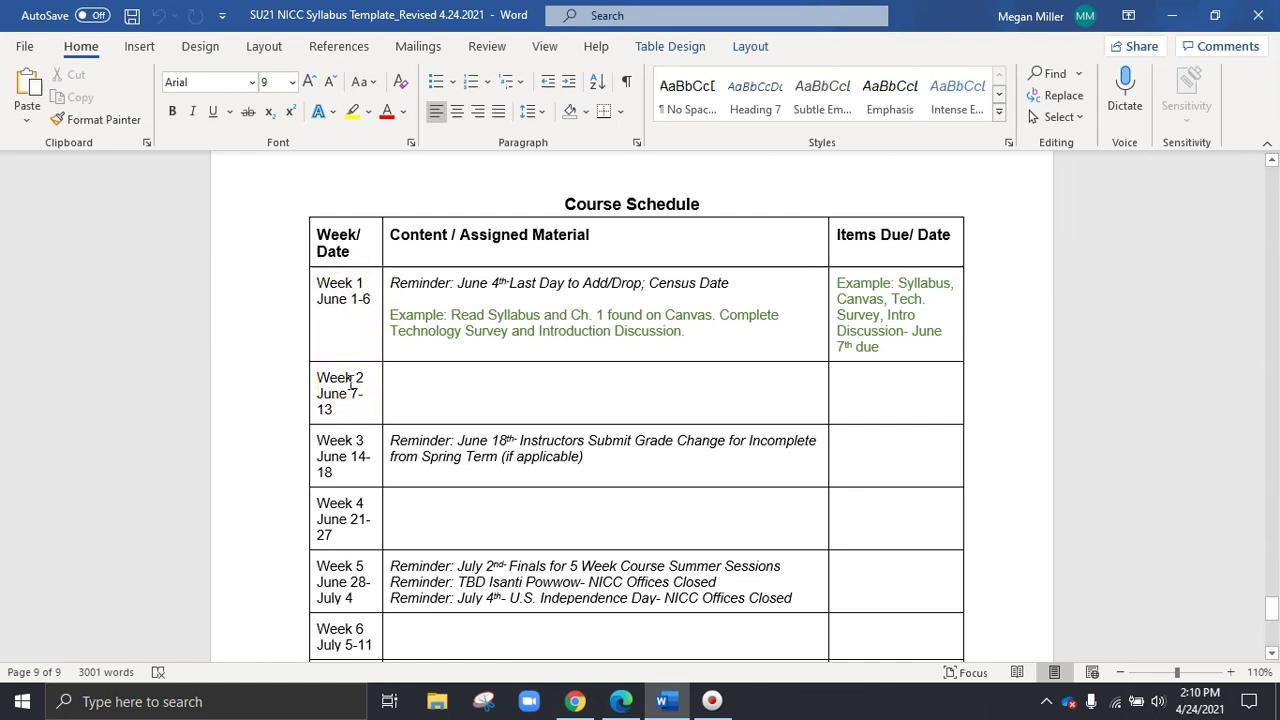
left_click(379, 398)
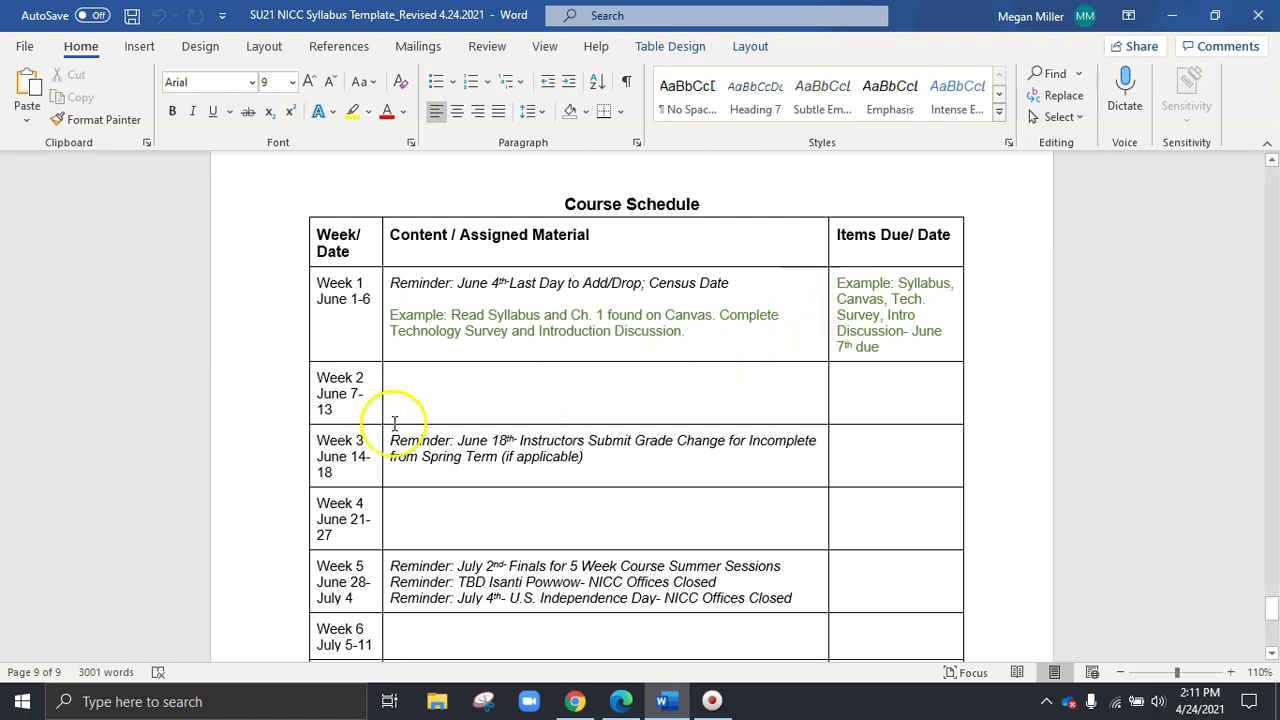
- Scroll through the Course Schedule to Week 8's finals and grade-submission reminders and the Disclaimer paragraph
scroll(320, 382, "down", 1)
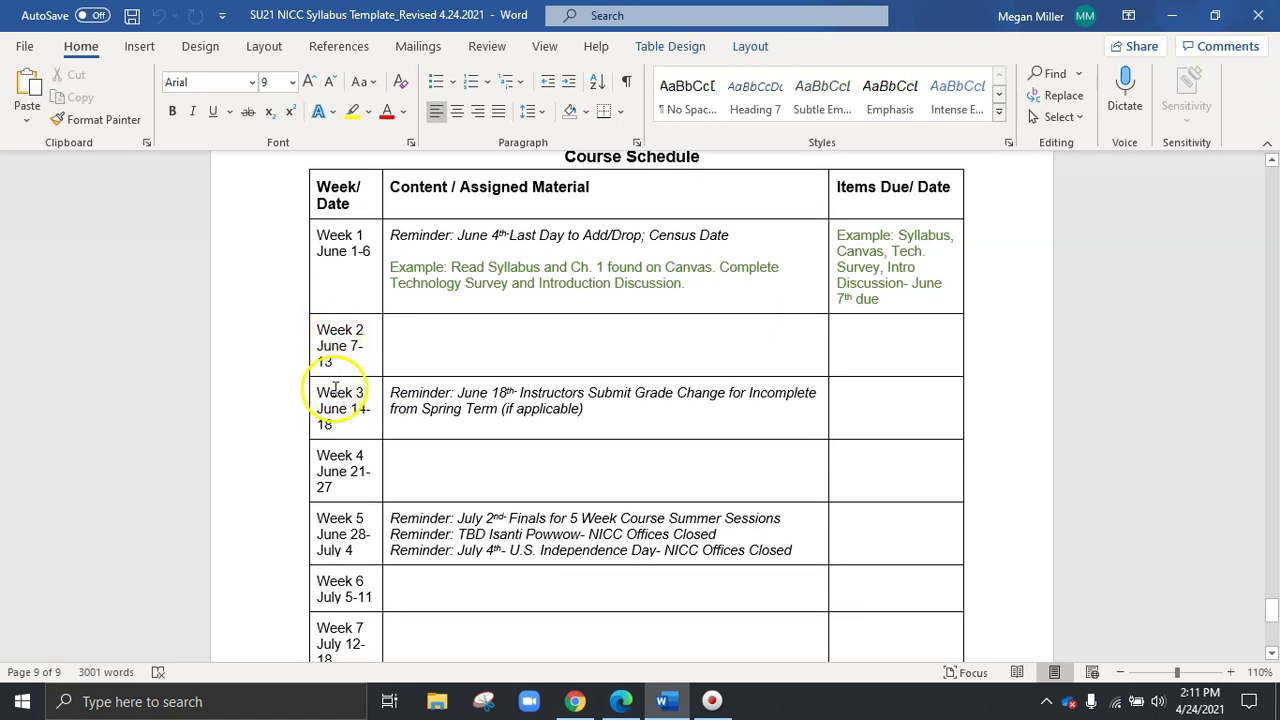
scroll(271, 429, "down", 1)
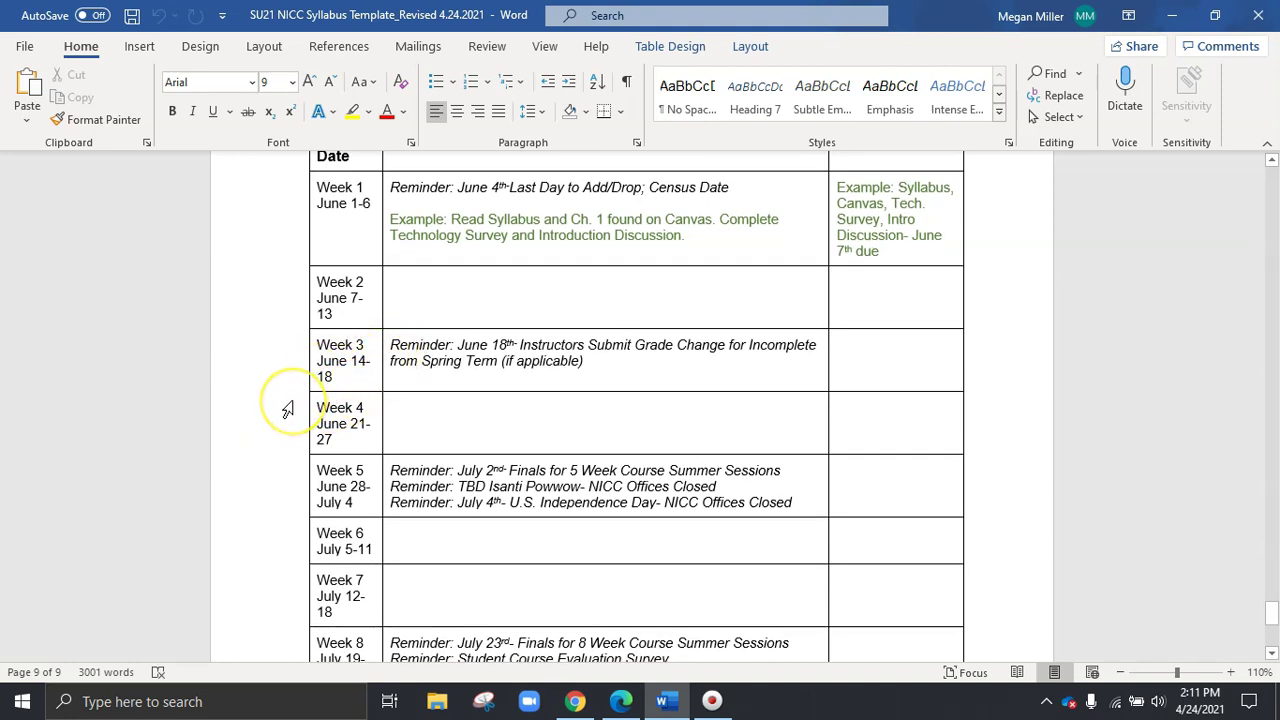
scroll(287, 410, "down", 2)
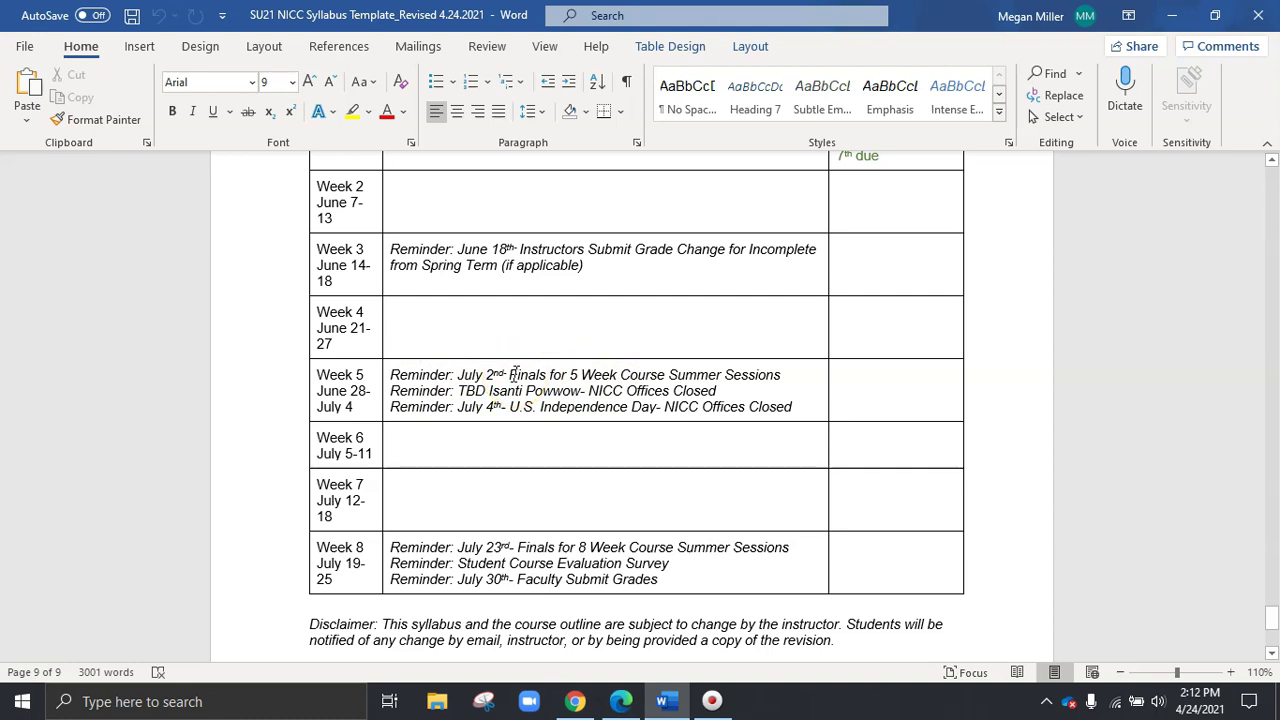
scroll(300, 409, "down", 1)
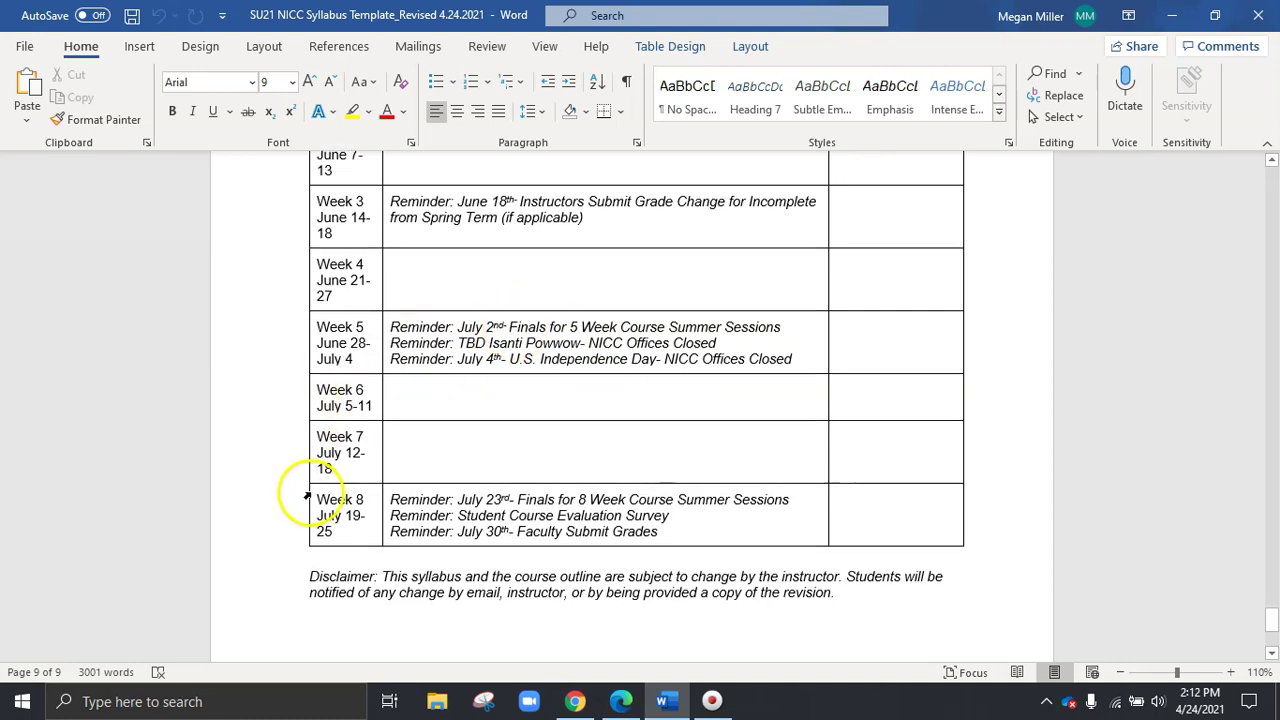